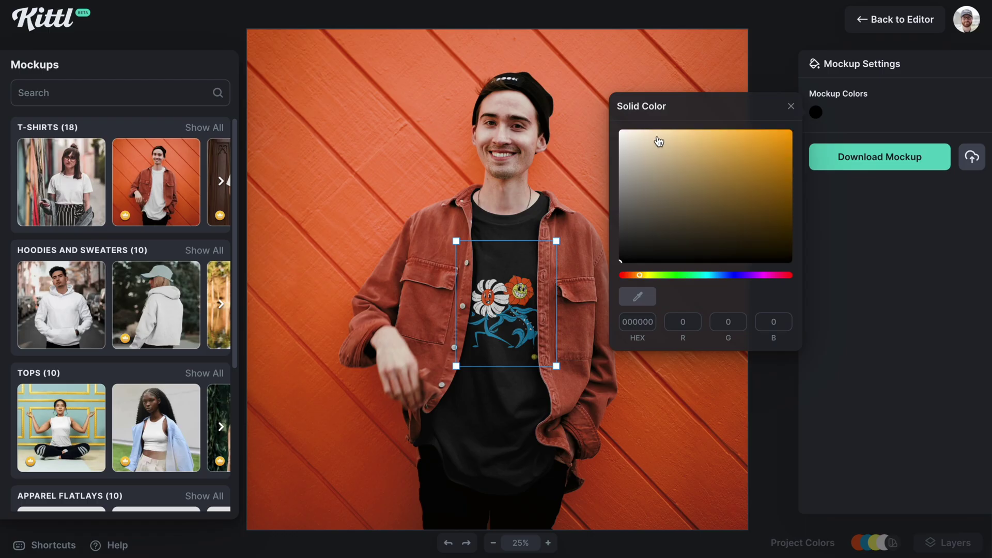
Tint the mockup shirt cream (fae9c9) and nudge the print slightly up and left.
drag(659, 141, 653, 134)
click(554, 293)
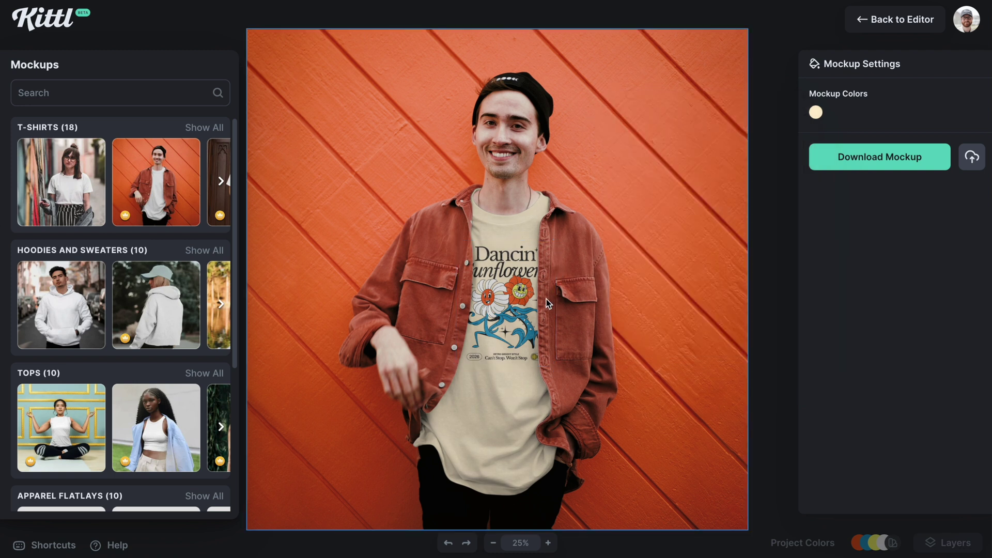
drag(518, 317, 516, 316)
click(391, 282)
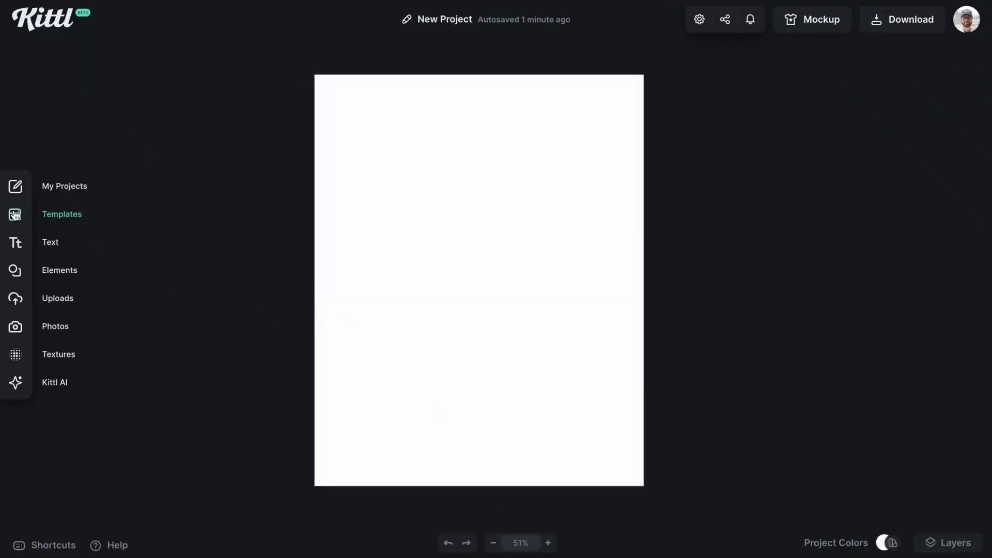
Filter the template library to T-Shirts and search for 'streetwear'.
click(15, 215)
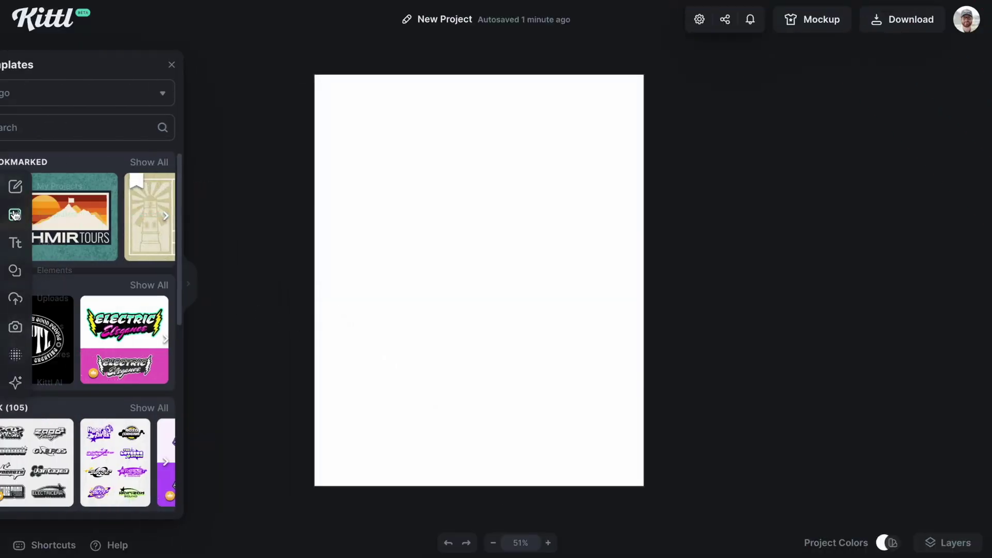
click(94, 93)
click(62, 169)
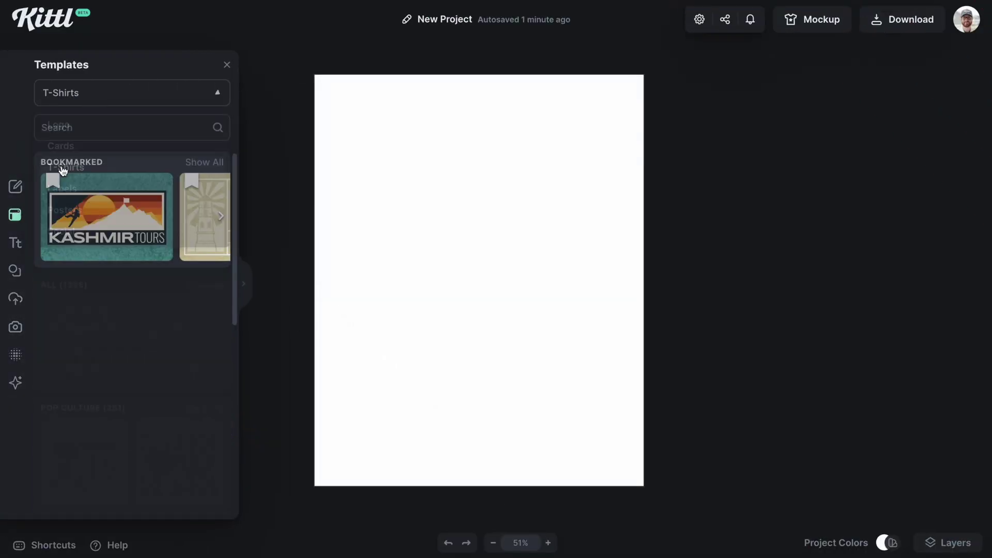
click(83, 124)
text(streetwear)
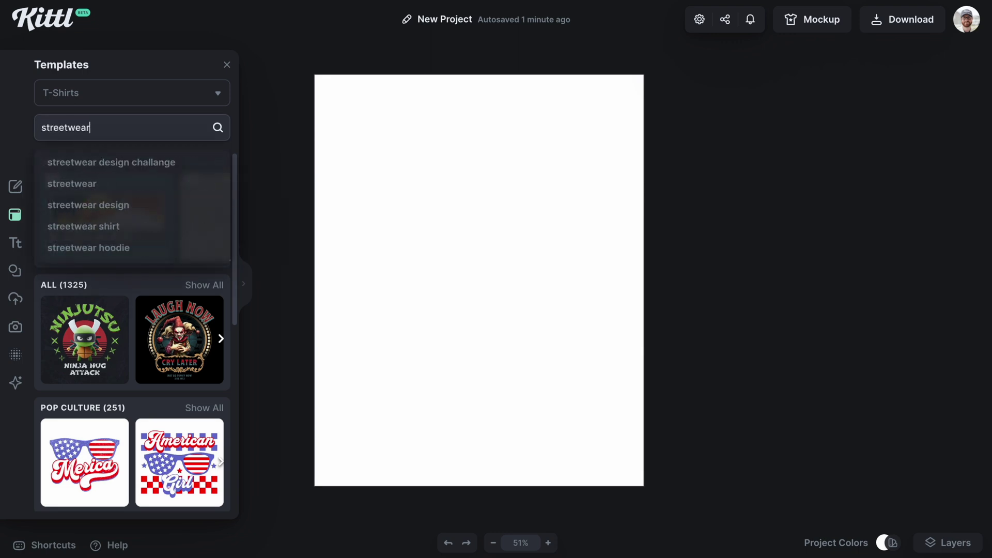
key(Return)
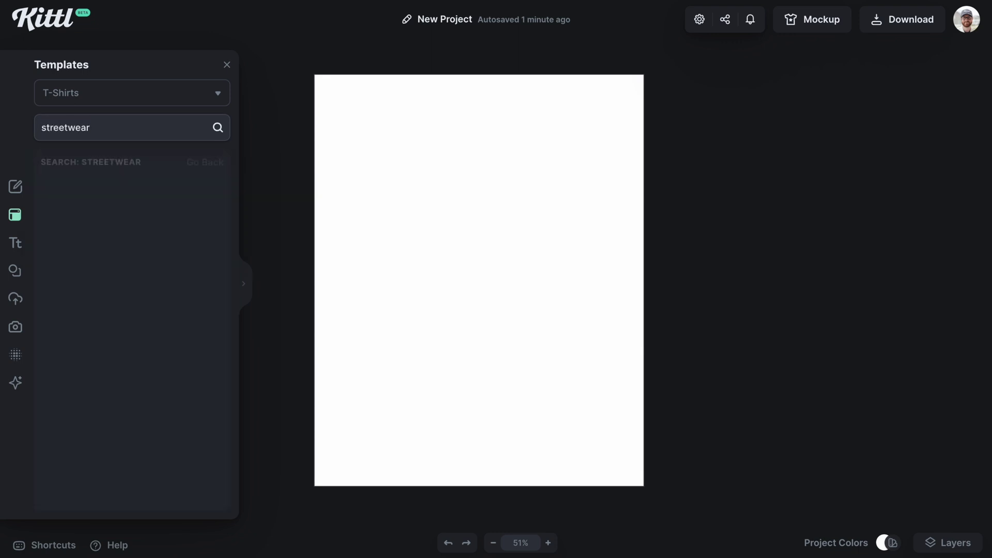
Load the Smiling Sunflowers template onto the artboard.
scroll(178, 307, down, 6)
scroll(185, 310, down, 10)
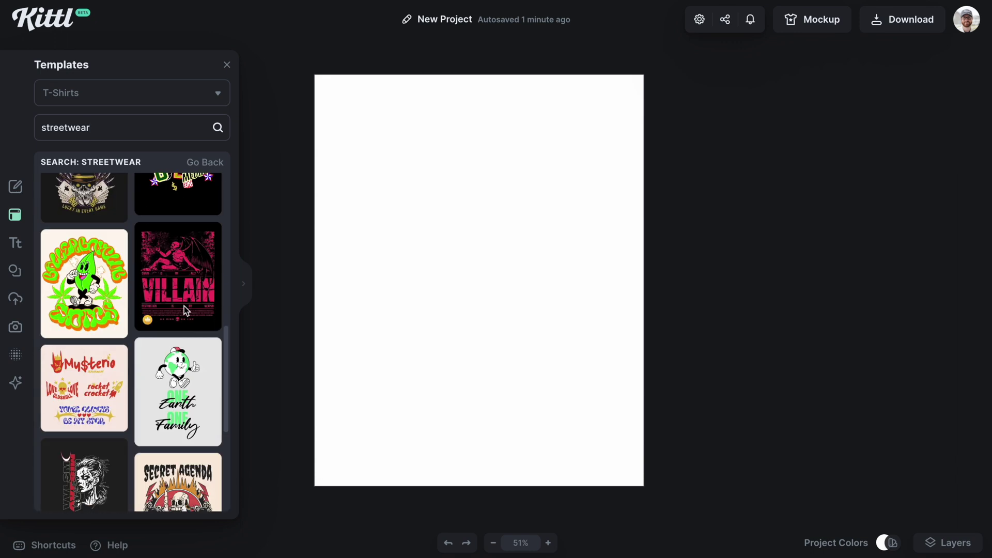
scroll(185, 310, down, 10)
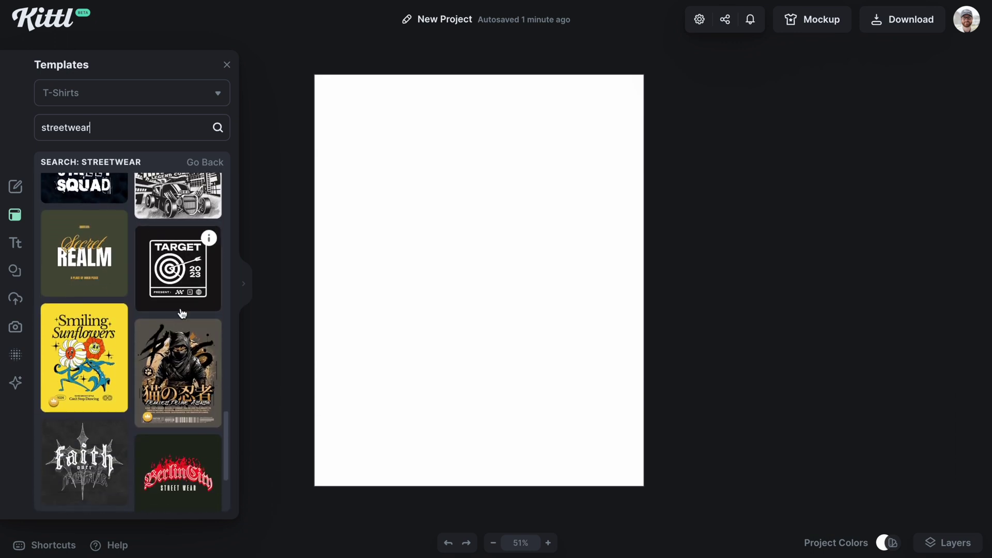
click(105, 368)
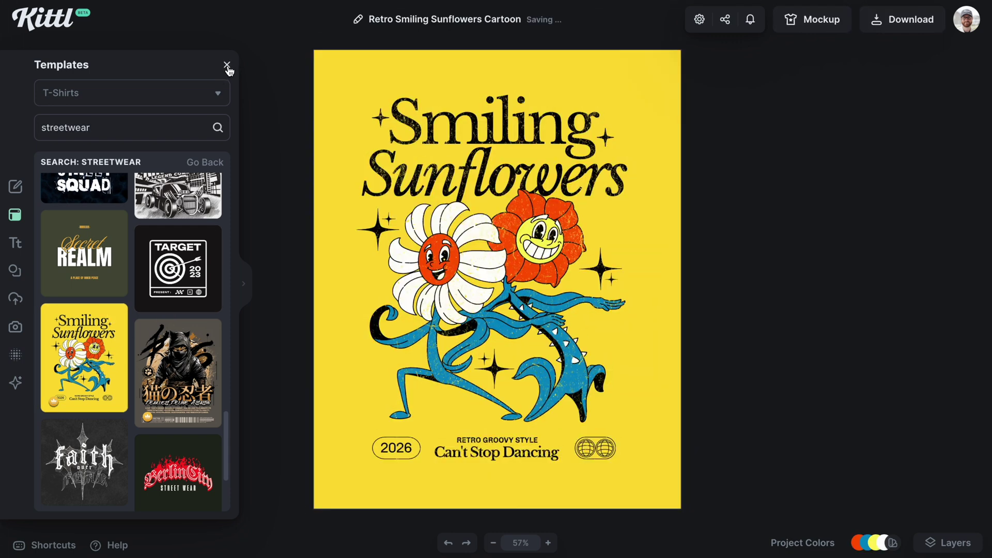
click(227, 66)
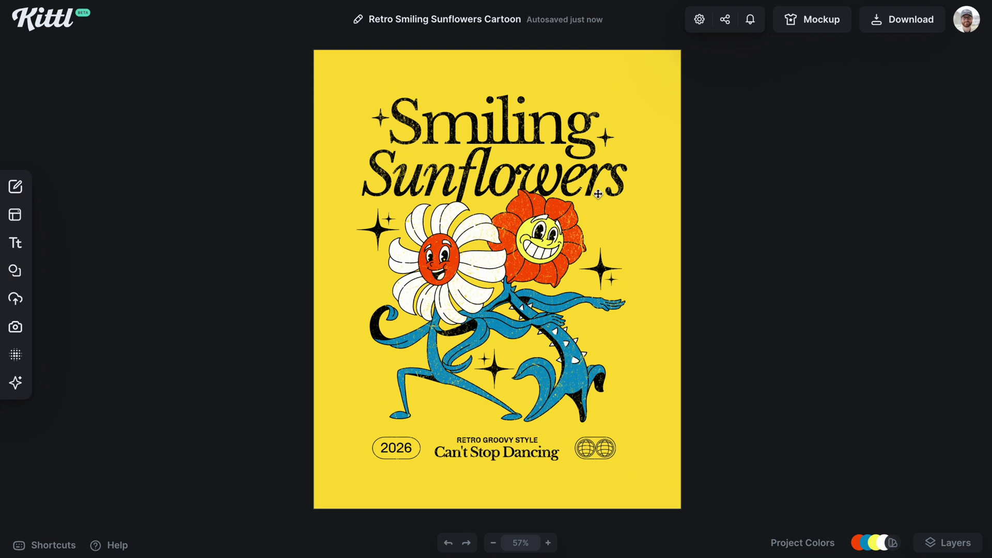
Set the artboard's background colour to the transparent swatch, removing the yellow fill.
scroll(598, 194, right, 2)
click(593, 232)
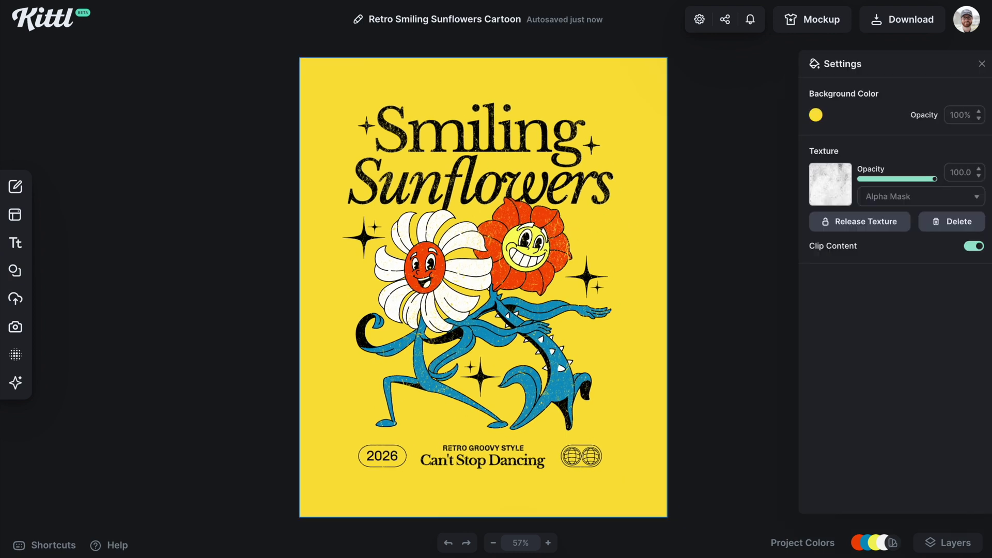
click(983, 65)
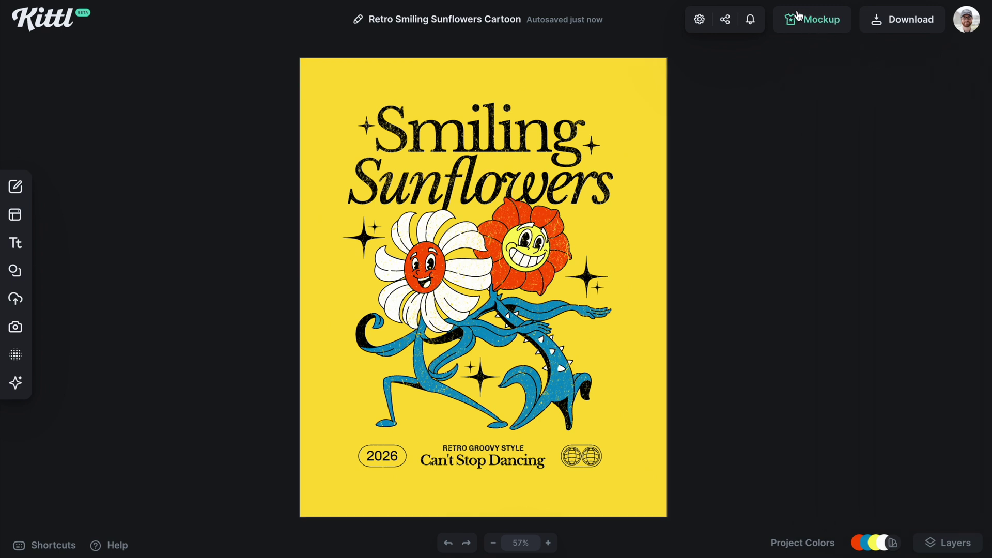
click(650, 213)
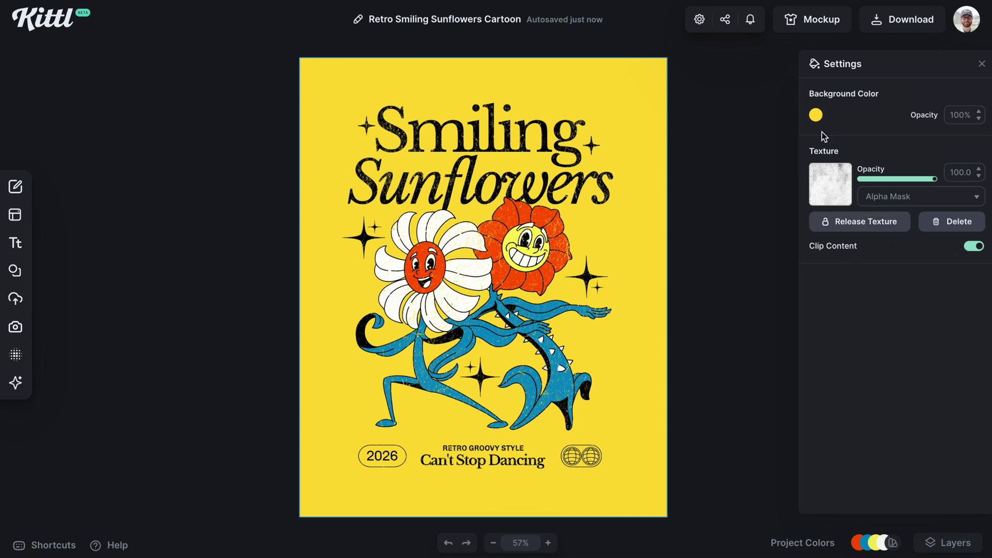
click(816, 115)
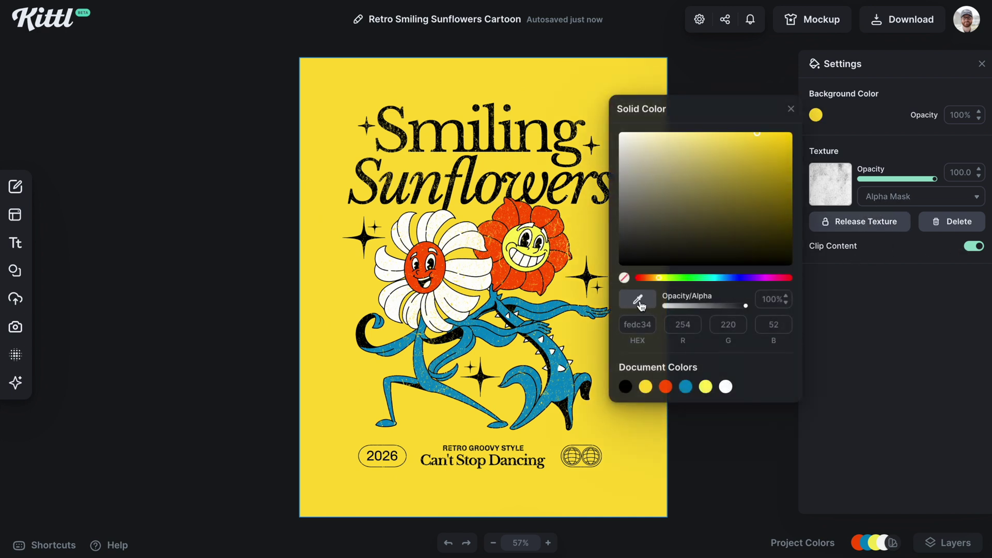
click(625, 279)
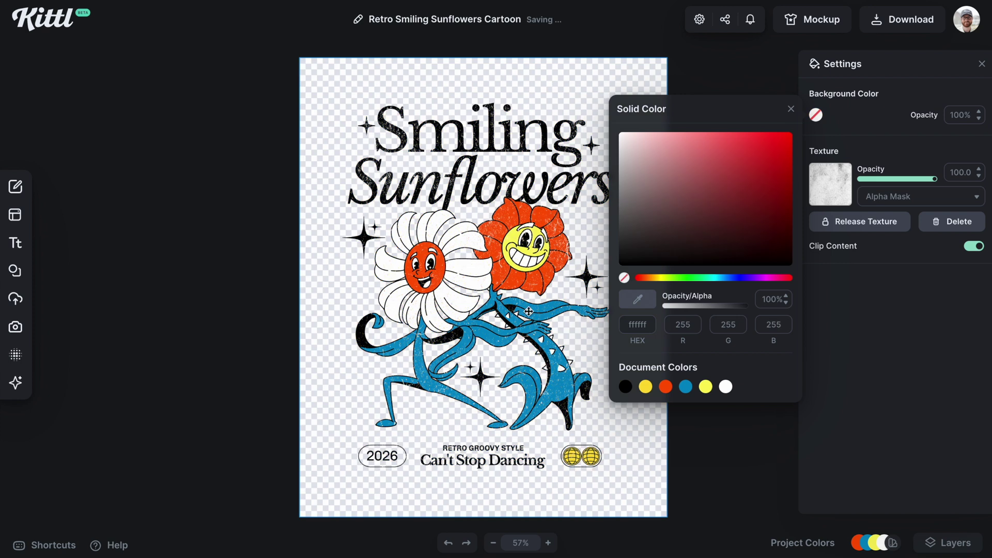
click(823, 118)
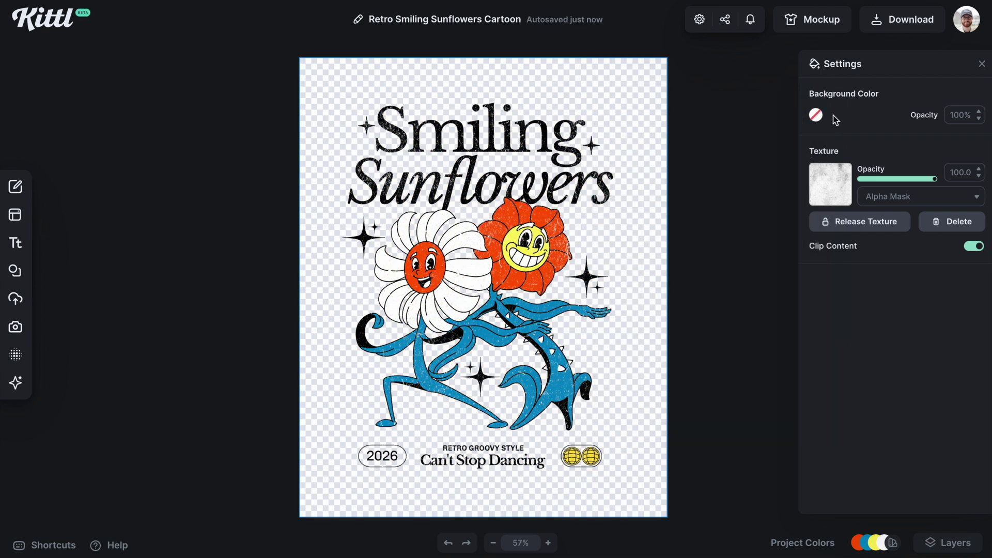
click(982, 64)
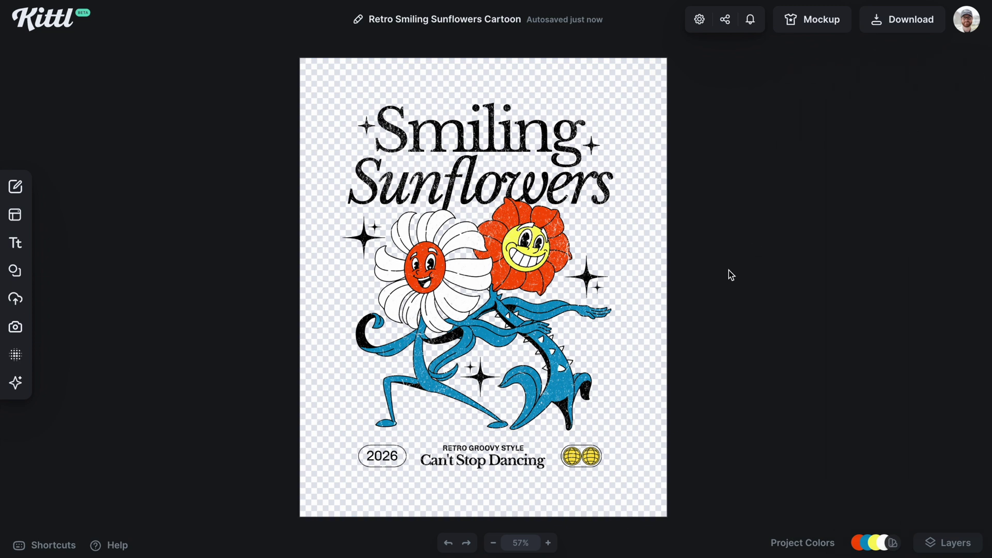
Change the tagline to 'Can't Stop. Won't Stop' and the headline to 'Dancin''.
double_click(503, 463)
key(BackSpace)
key(BackSpace)
key(BackSpace)
key(BackSpace)
key(BackSpace)
key(BackSpace)
key(BackSpace)
key(BackSpace)
text(. Won't Stop)
click(696, 407)
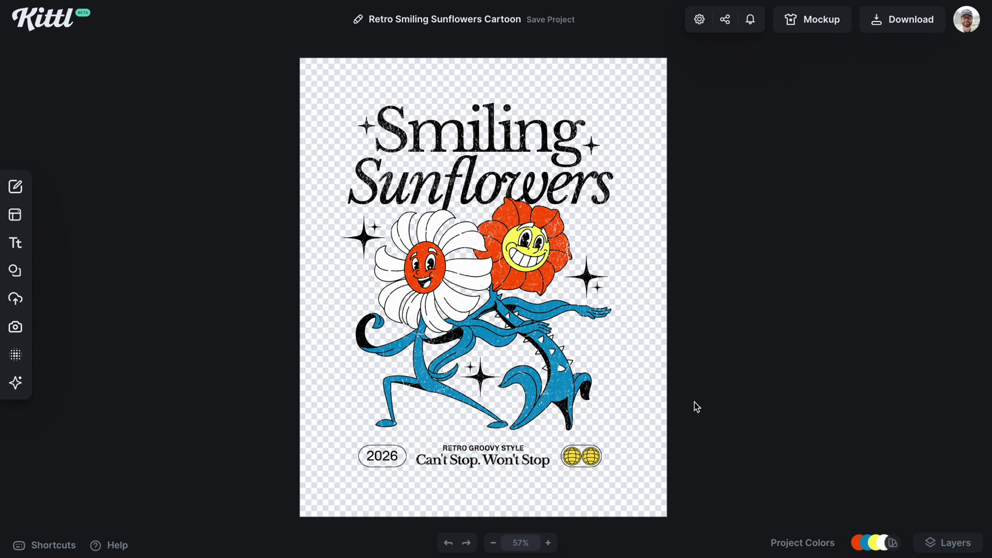
double_click(516, 141)
text(Dancin')
click(666, 210)
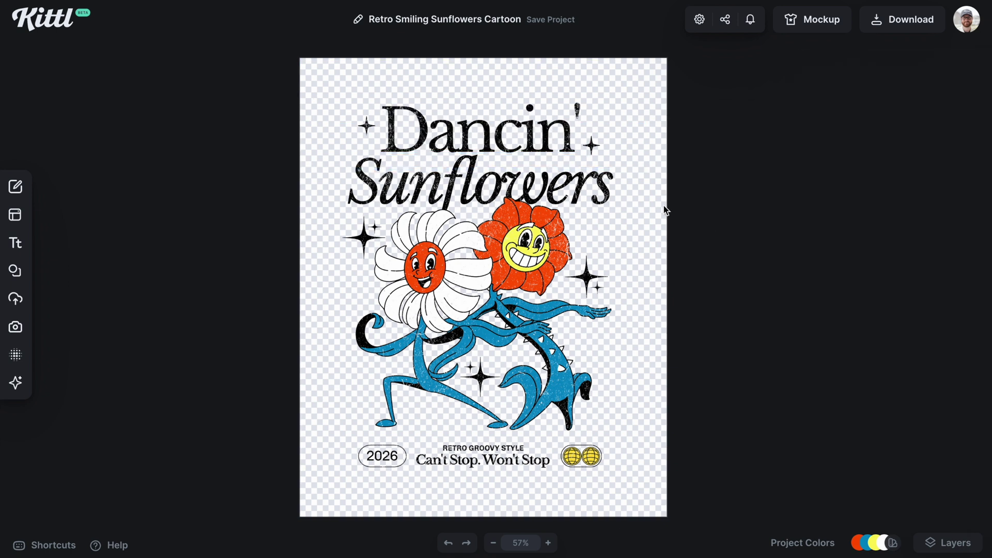
Move the sparkle clear of the apostrophe and scale the whole design up to fill the artboard.
click(570, 151)
click(448, 104)
click(571, 109)
drag(572, 108, 578, 110)
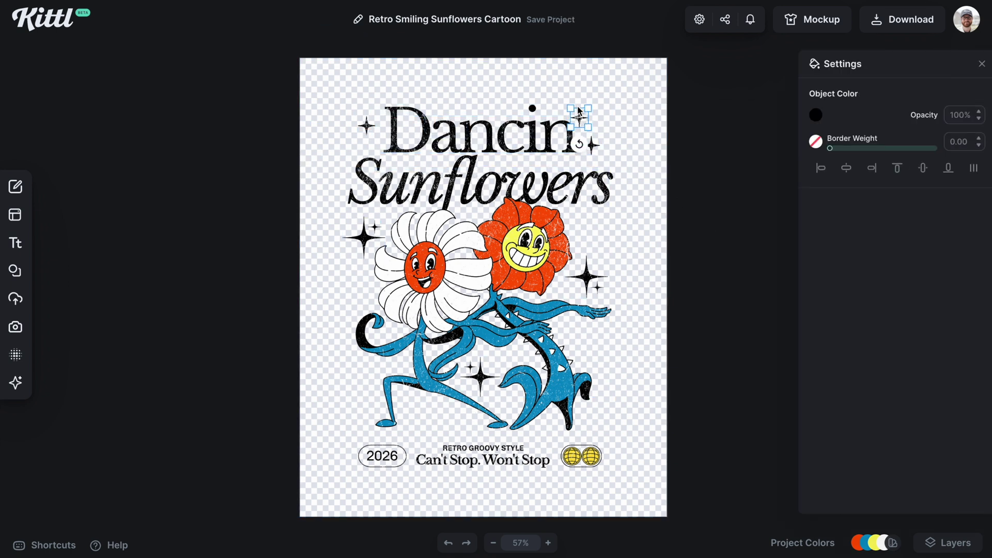
click(724, 221)
drag(321, 64, 669, 494)
click(742, 123)
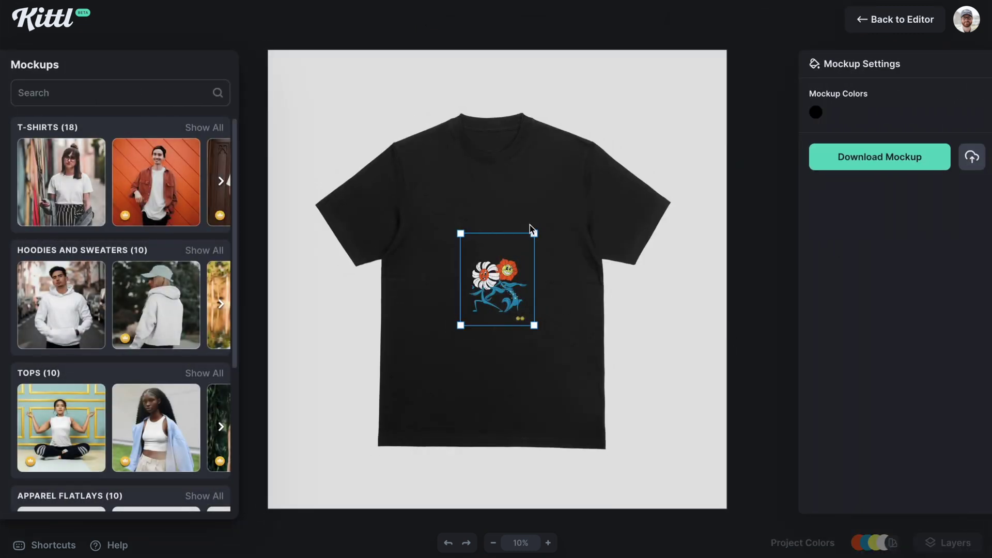
Enlarge and reposition the print, and change the T-shirt from black to grey (898989).
drag(535, 233, 515, 185)
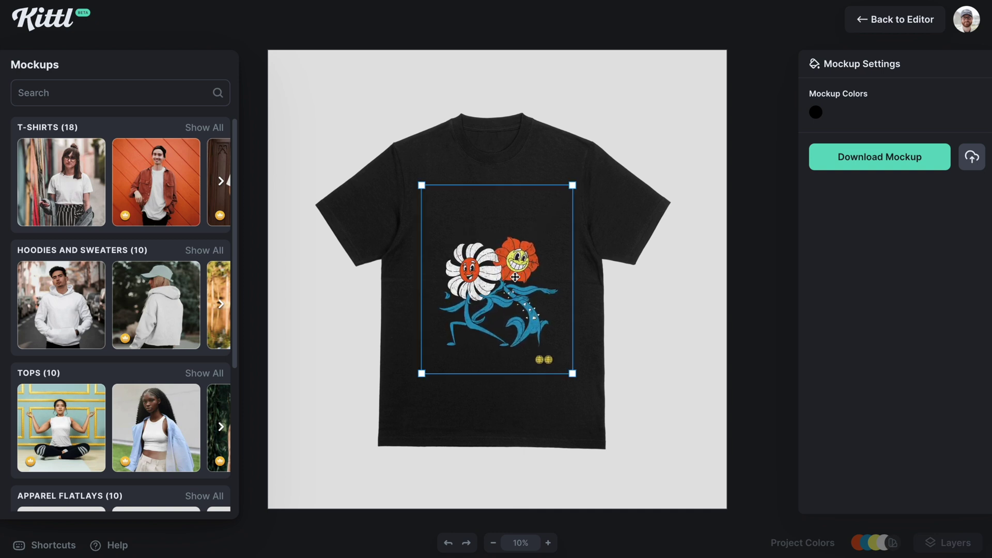
drag(515, 278, 516, 256)
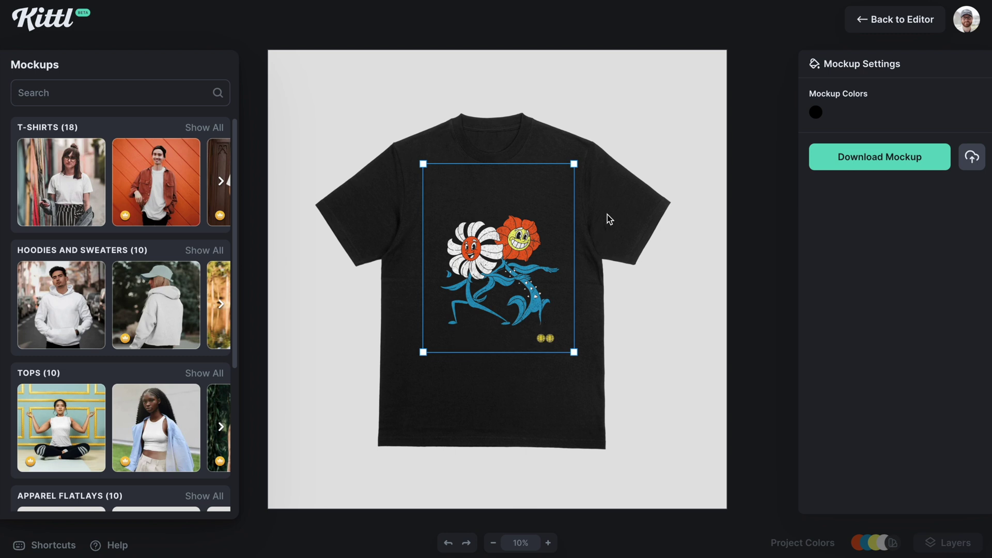
click(817, 112)
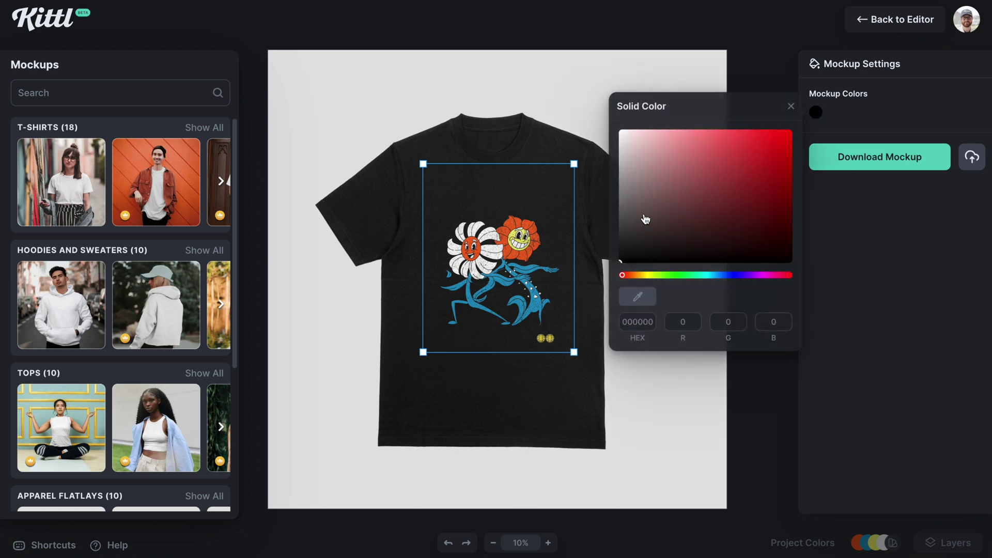
drag(625, 224, 612, 199)
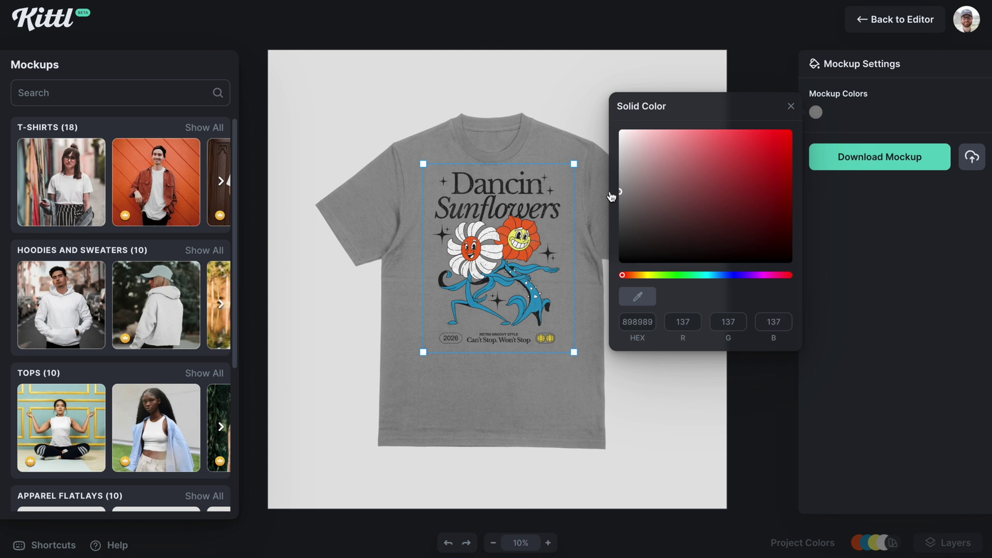
click(593, 181)
drag(505, 212, 504, 235)
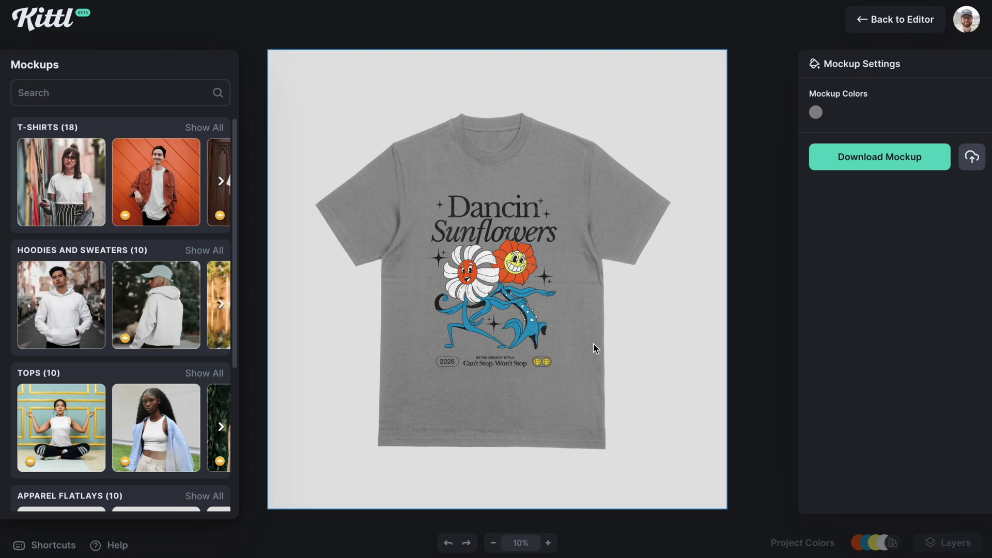
scroll(572, 339, up, 5)
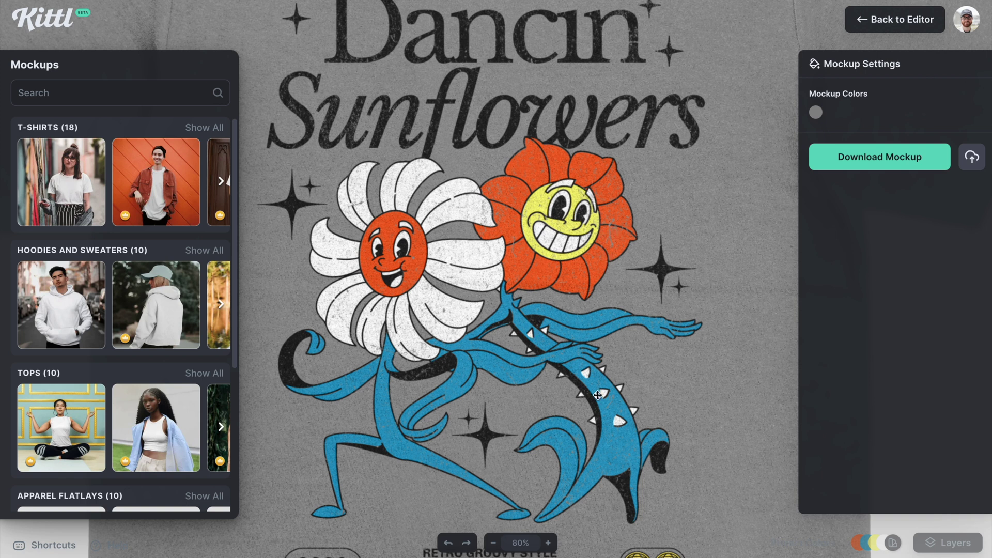
scroll(598, 395, down, 5)
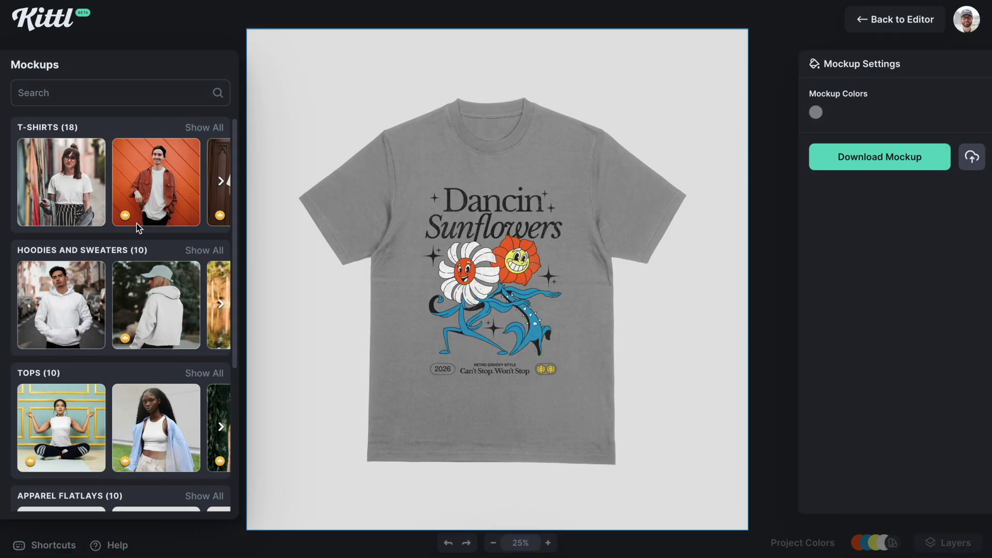
Load the orange-wall T-shirt mockup, enlarging the design and moving it slightly lower.
click(153, 198)
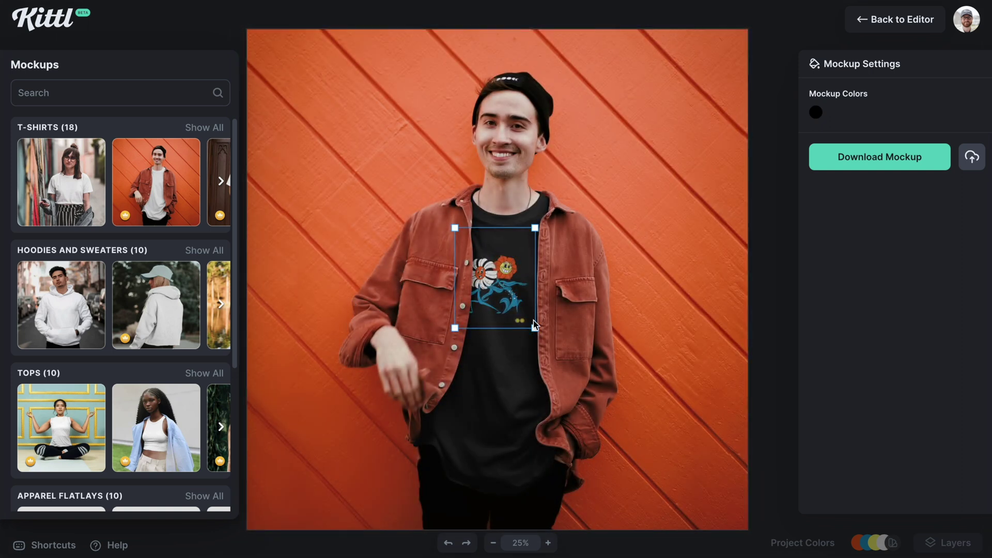
drag(538, 329, 551, 347)
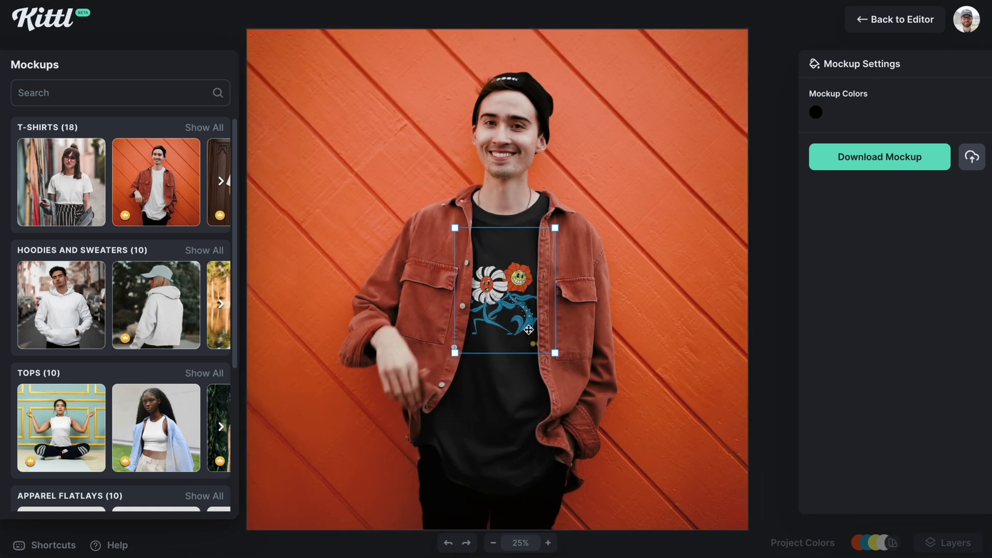
drag(512, 296, 513, 309)
Make the tee a pale beige and nudge the design slightly up-left.
click(816, 112)
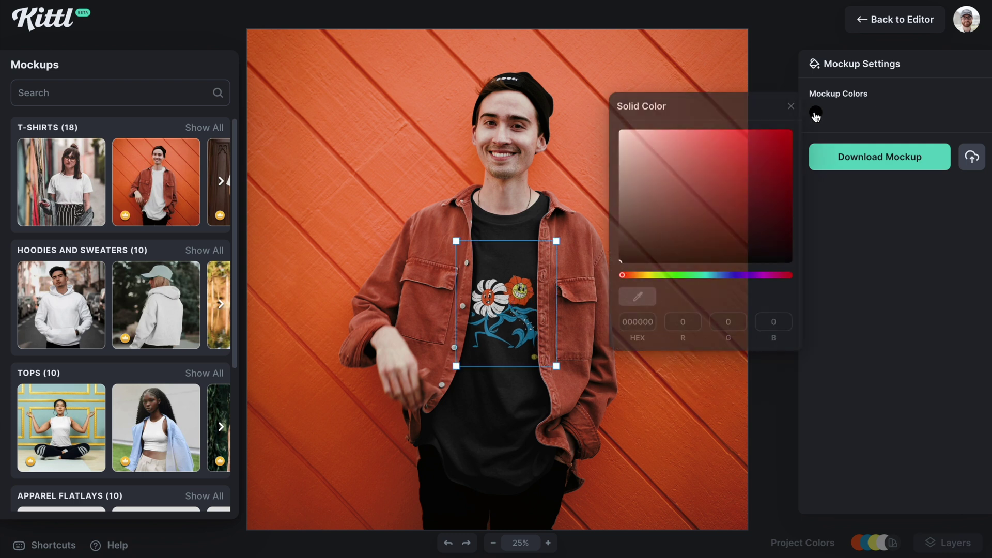
click(641, 278)
drag(658, 142, 654, 134)
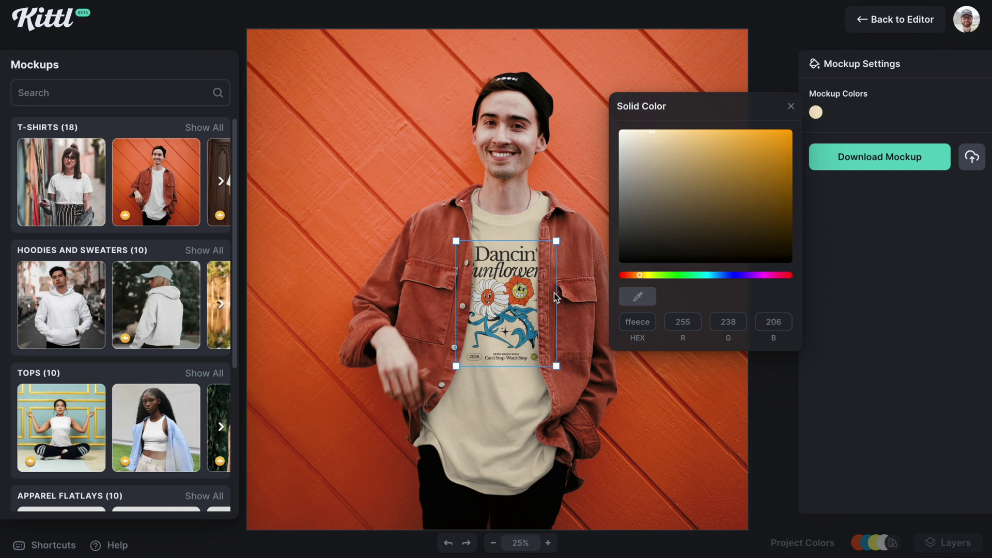
click(556, 297)
drag(519, 324, 516, 324)
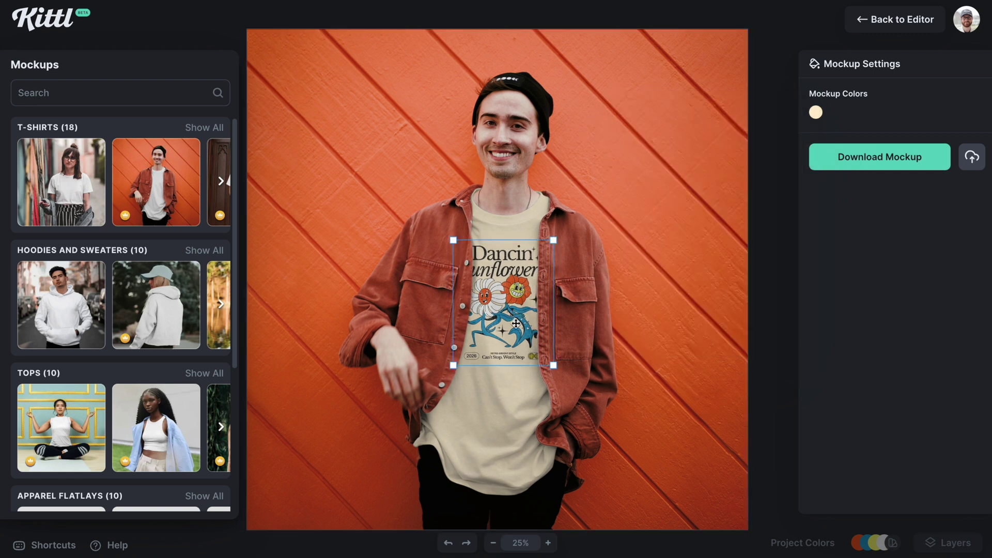
click(419, 290)
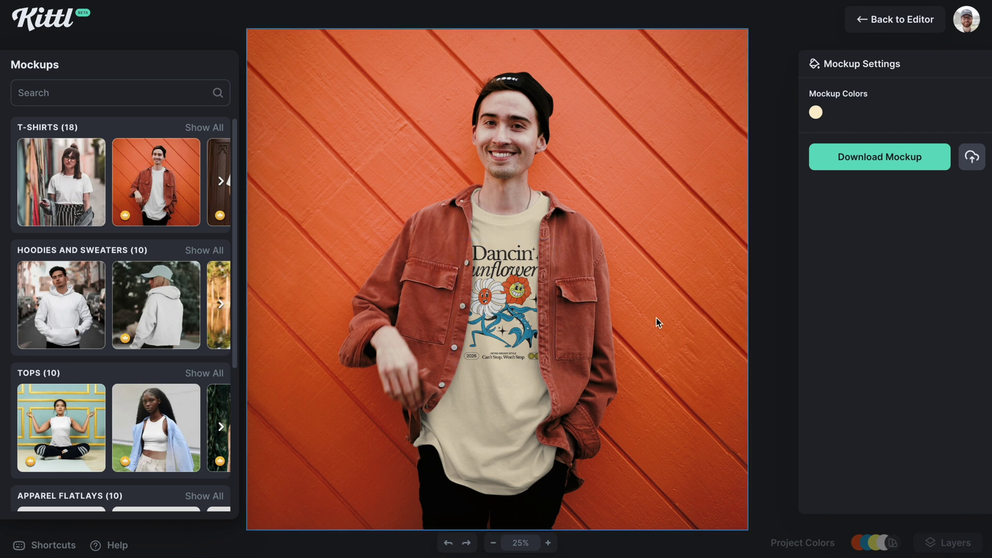
scroll(135, 210, right, 5)
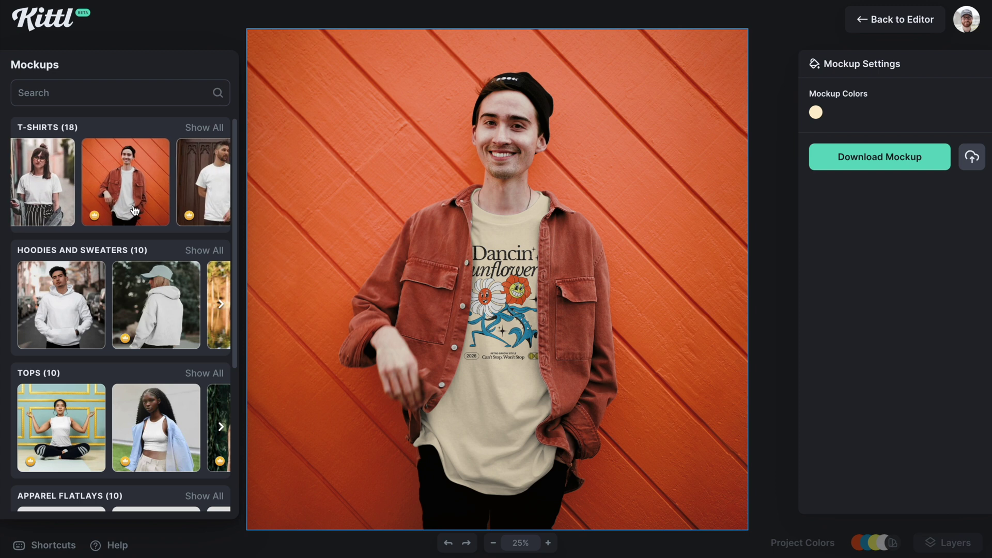
scroll(137, 234, down, 1)
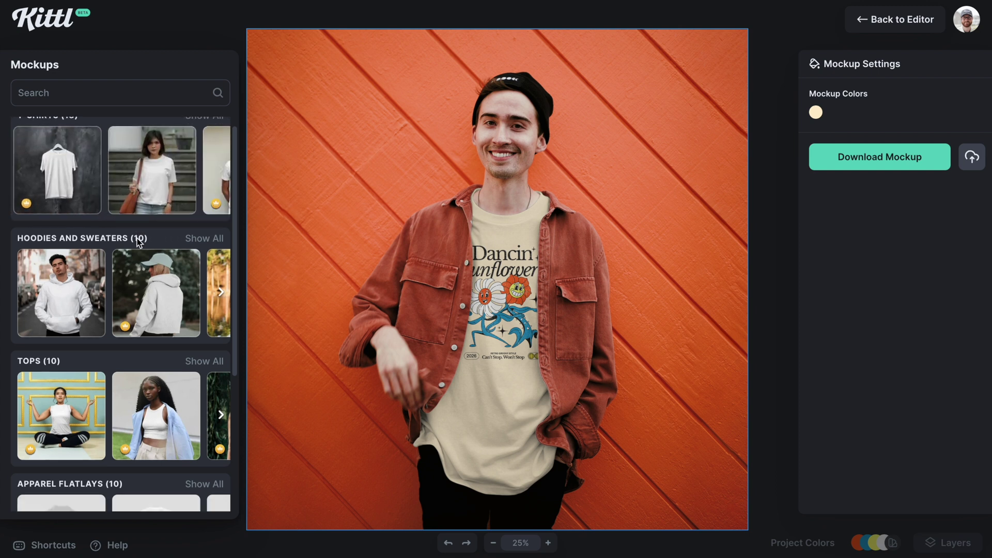
scroll(183, 266, right, 1)
scroll(183, 266, right, 5)
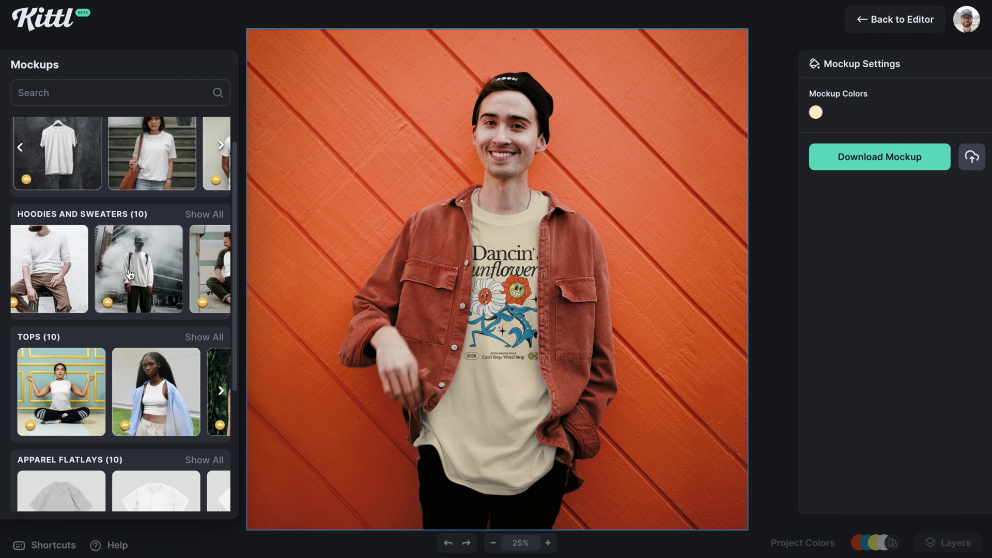
scroll(141, 280, right, 5)
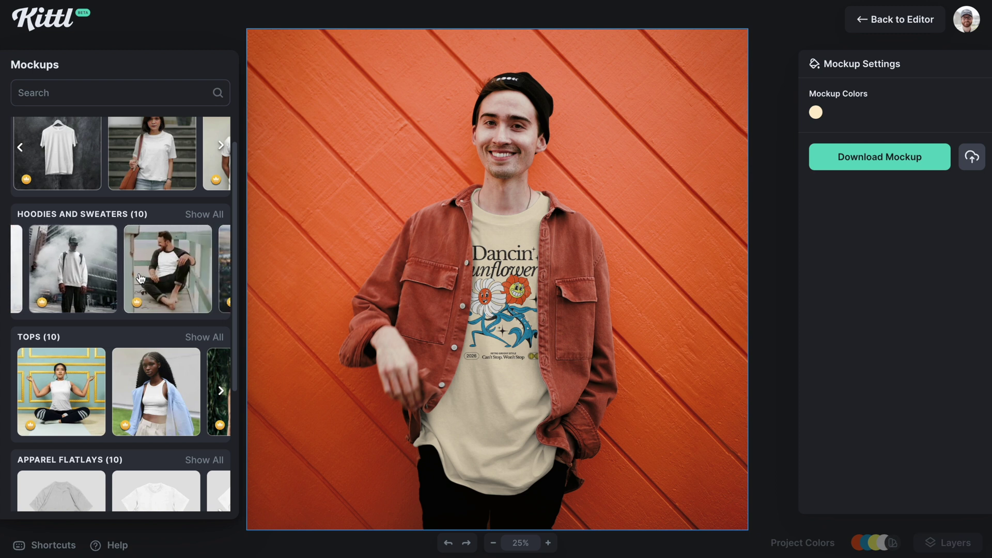
Load the back-view hoodie mockup and enlarge the design on the hoodie back.
scroll(141, 279, right, 3)
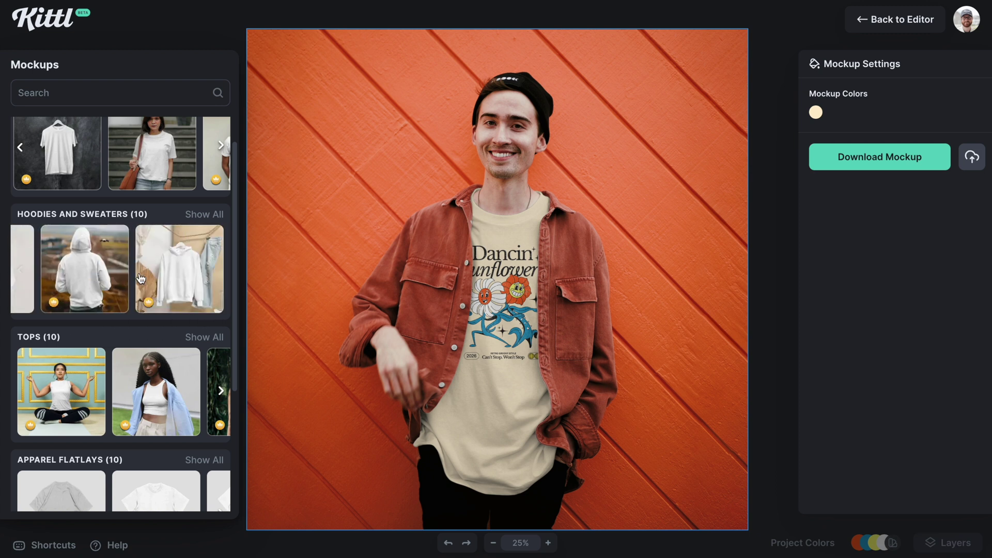
click(84, 266)
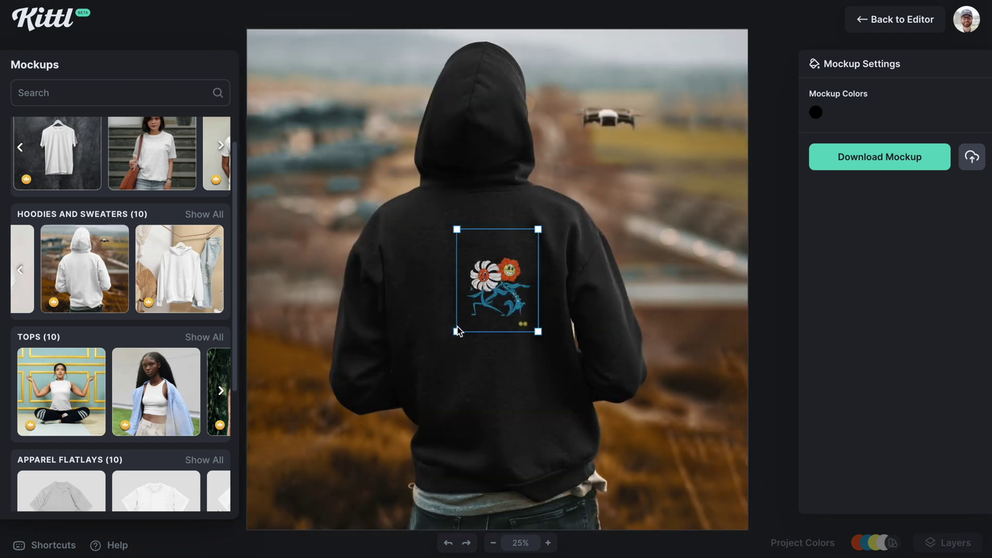
drag(455, 333, 419, 382)
Make the hoodie light peach (ffcfb4) and enlarge the print a bit more.
click(816, 113)
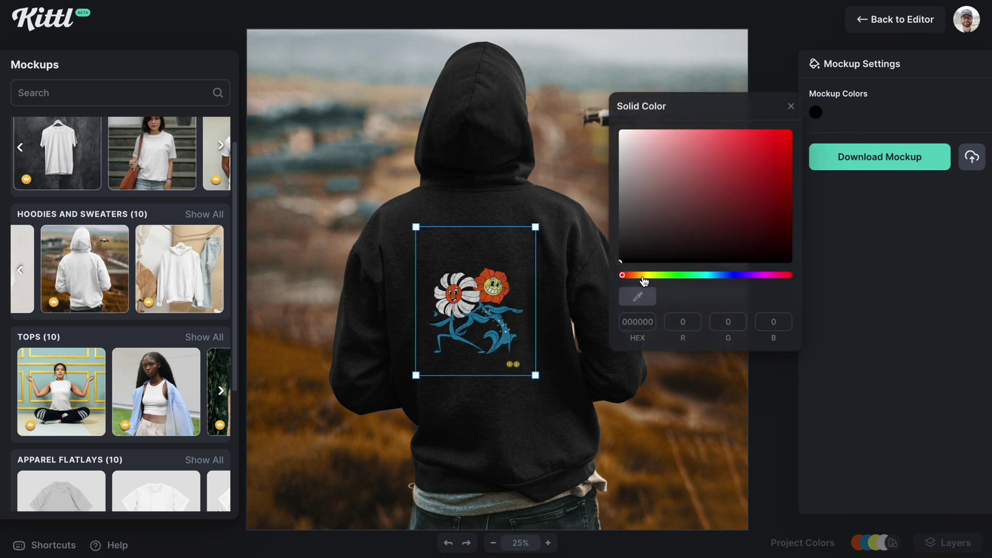
drag(626, 277, 633, 277)
drag(682, 158, 671, 131)
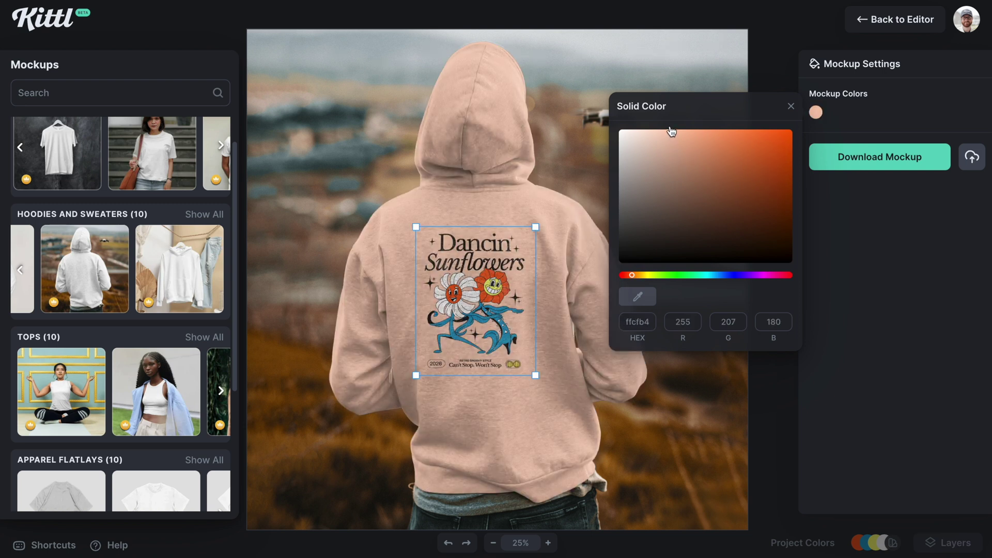
click(488, 332)
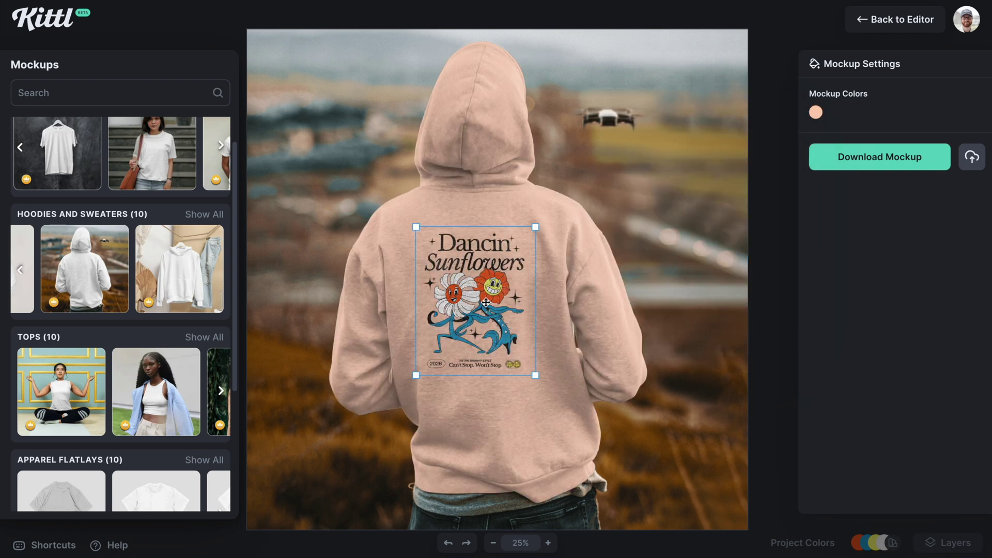
click(487, 308)
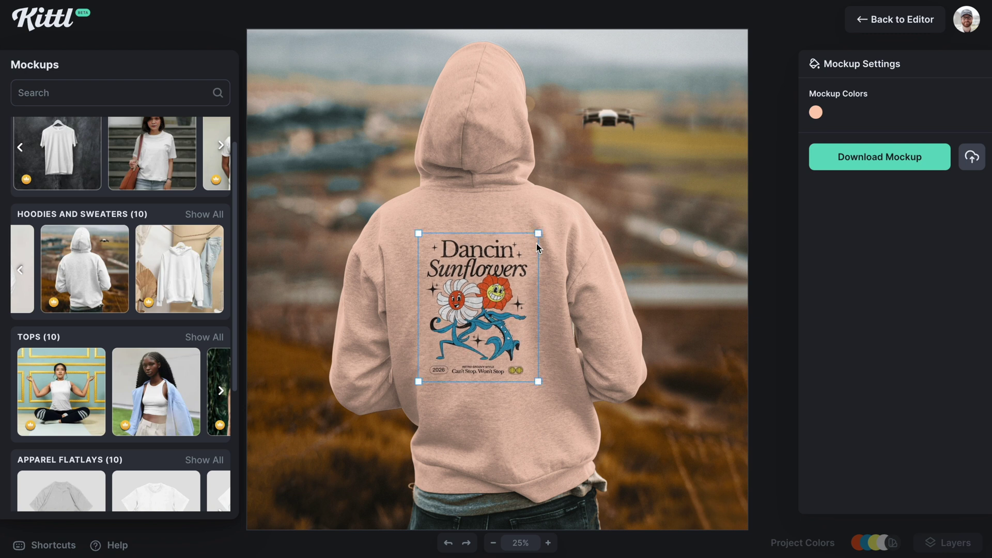
drag(539, 232, 542, 226)
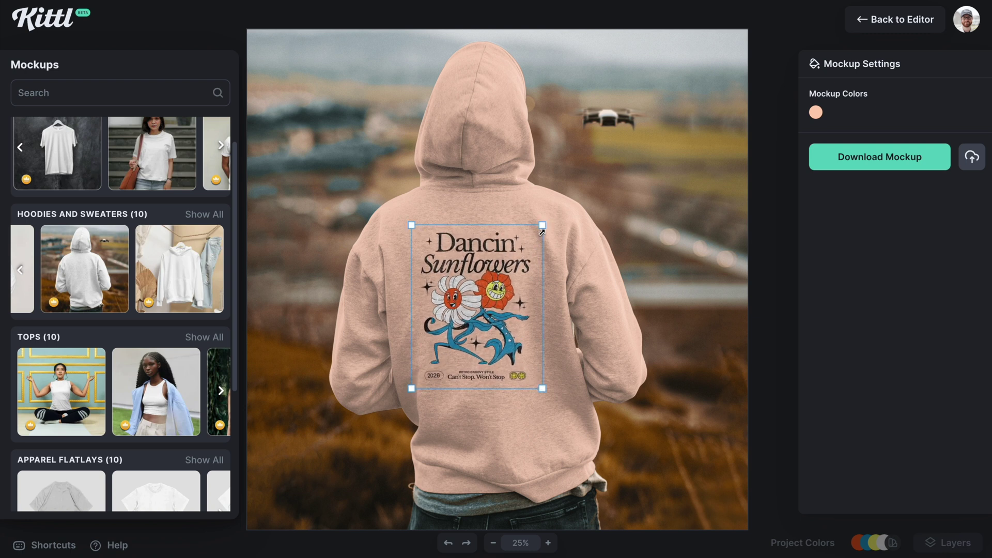
click(667, 254)
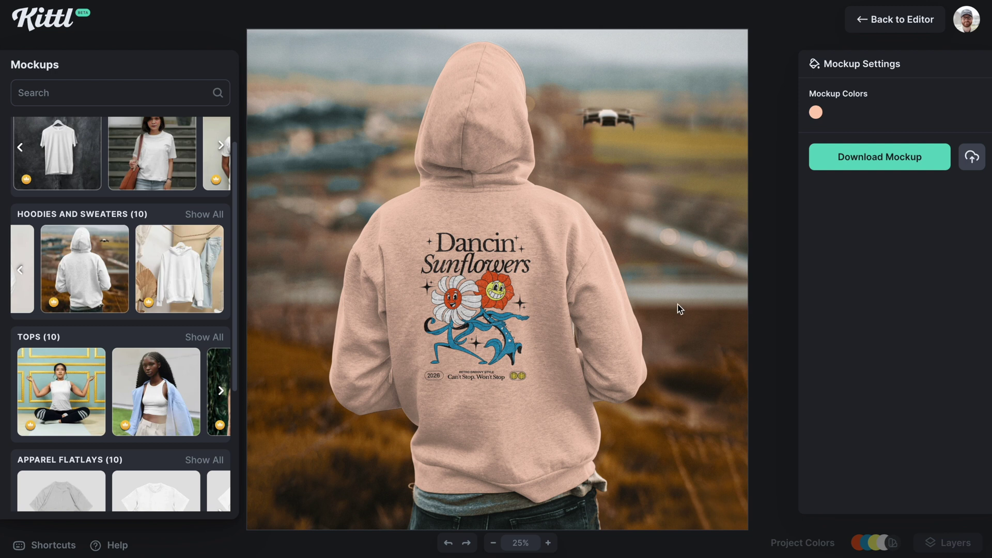
scroll(115, 383, down, 2)
Load the wooden-boardwalk tote bag mockup.
scroll(115, 382, down, 3)
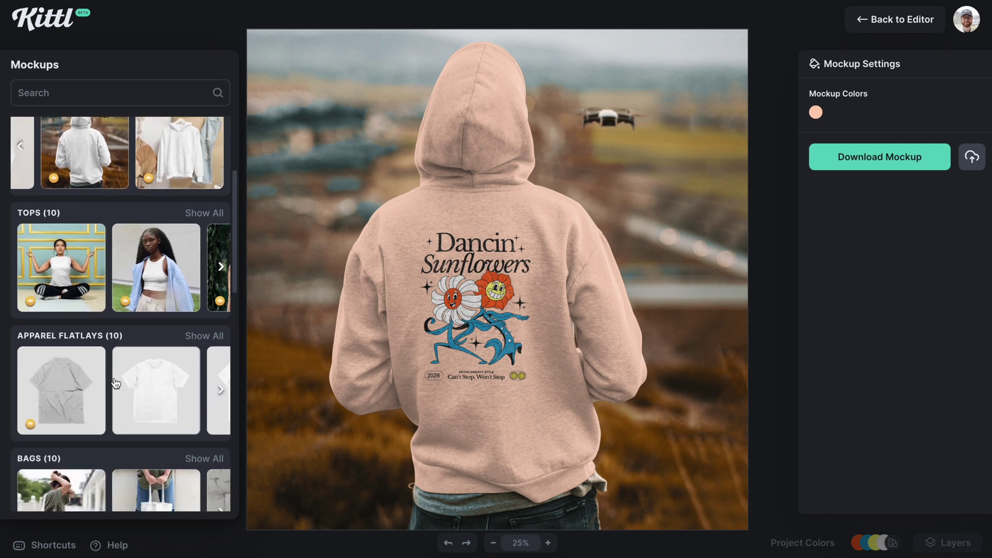
scroll(120, 285, right, 5)
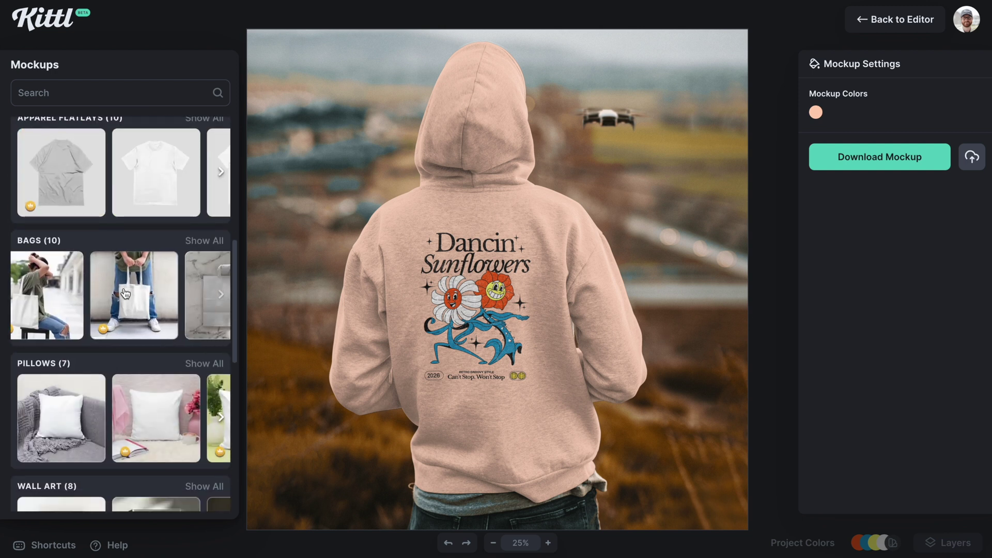
scroll(129, 295, right, 3)
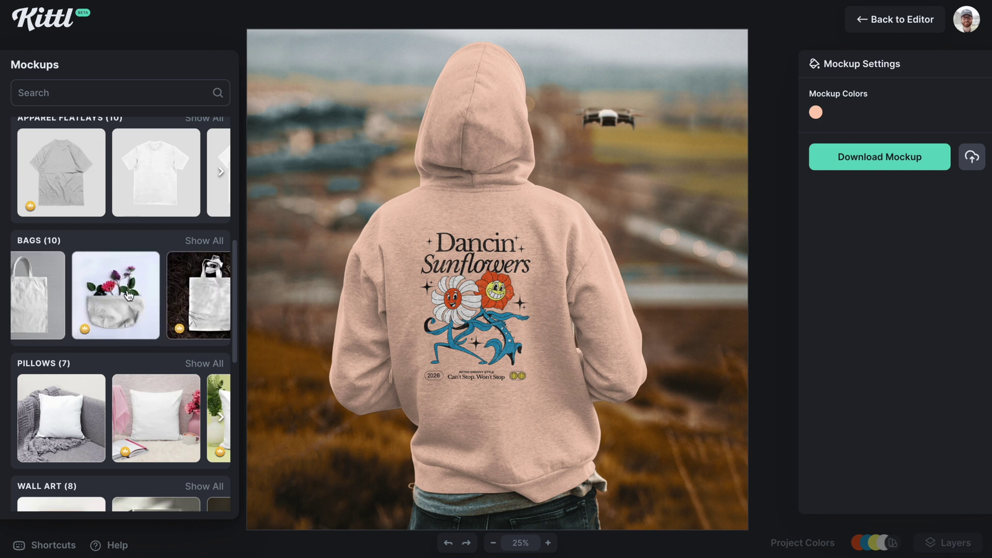
scroll(129, 296, left, 2)
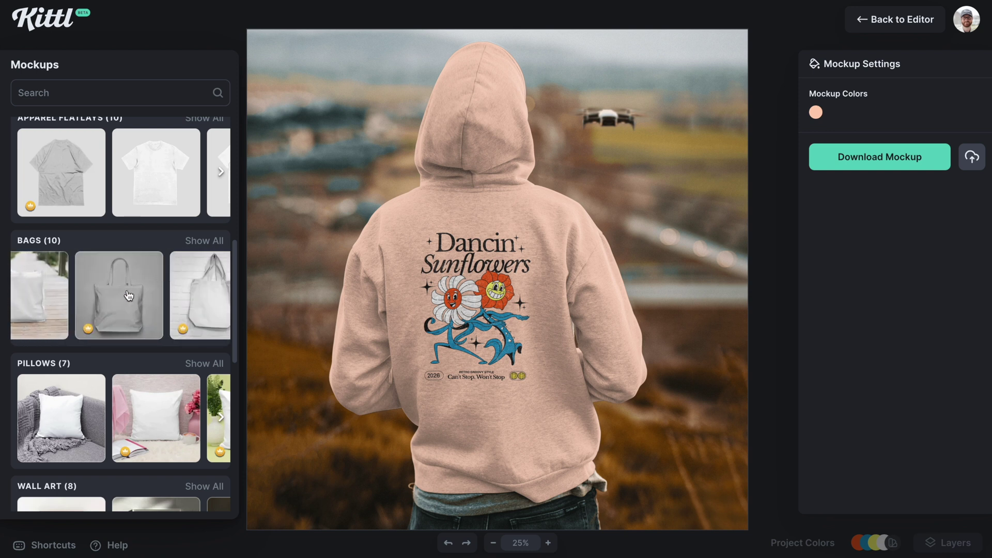
scroll(131, 315, right, 3)
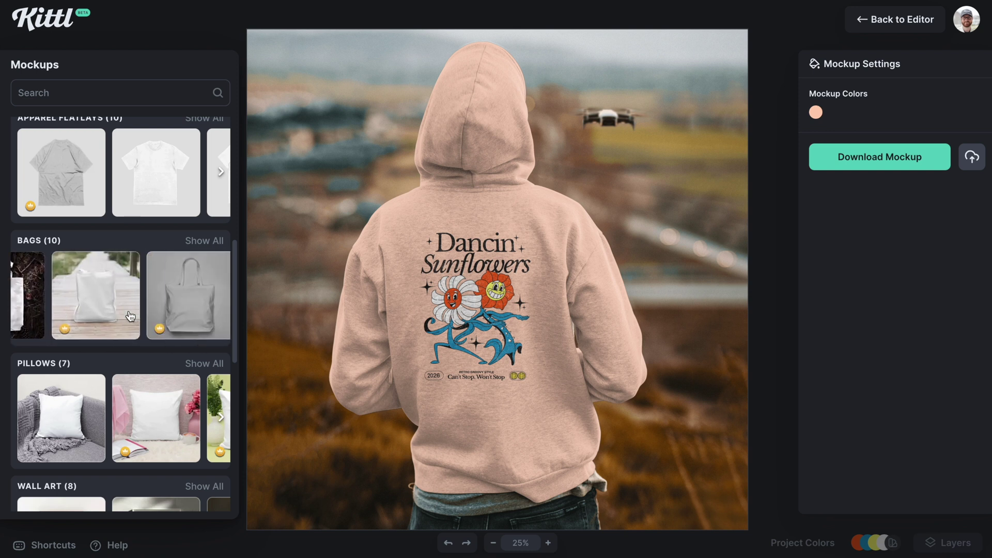
click(129, 309)
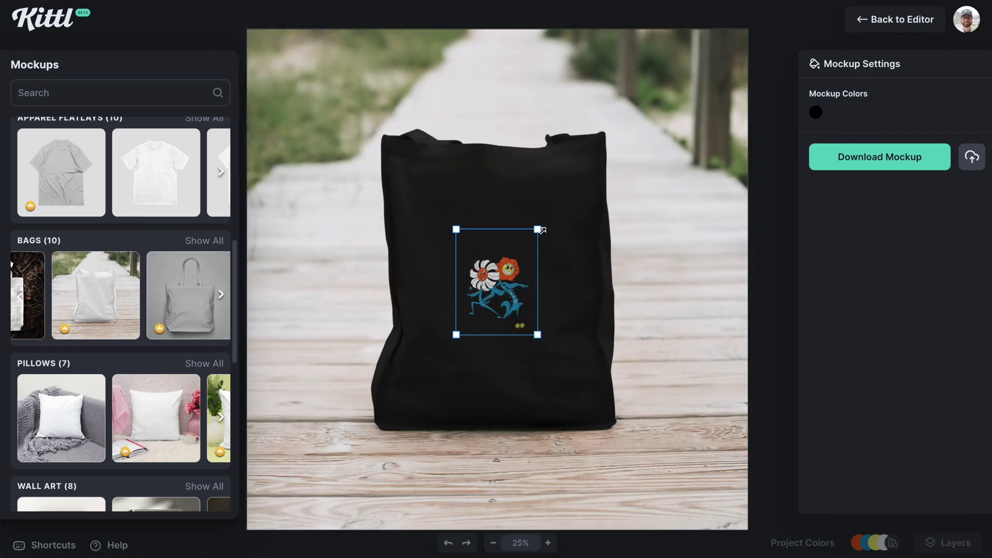
Make the tote bag cream (ffedd6) and move the sunflower design lower on it.
click(816, 113)
click(639, 276)
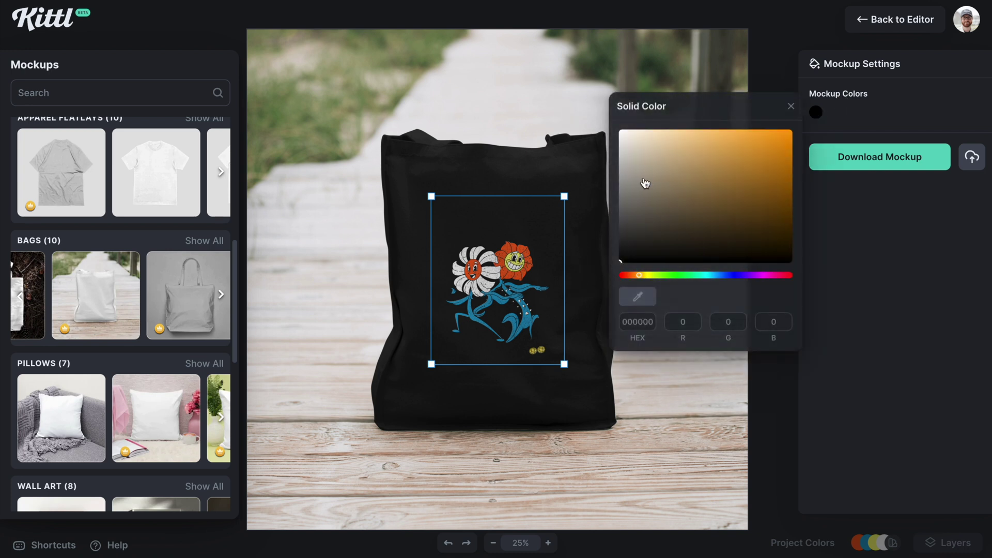
click(639, 134)
drag(640, 127, 648, 127)
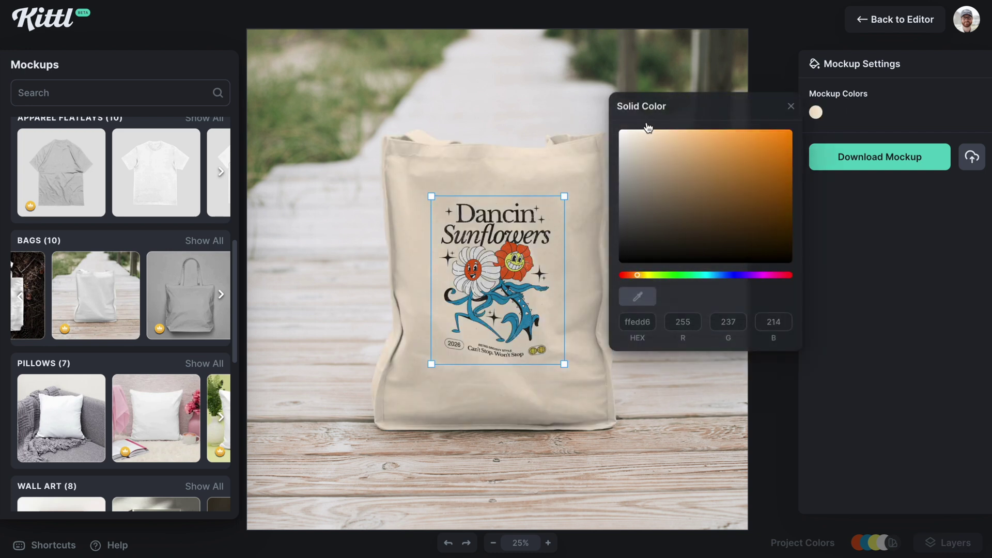
mouse_move(531, 262)
mouse_down()
mouse_move(527, 331)
mouse_move(507, 362)
mouse_move(488, 315)
mouse_move(484, 240)
mouse_move(583, 222)
mouse_move(575, 265)
mouse_move(532, 305)
mouse_move(522, 222)
mouse_move(529, 280)
mouse_move(521, 255)
mouse_up()
click(655, 312)
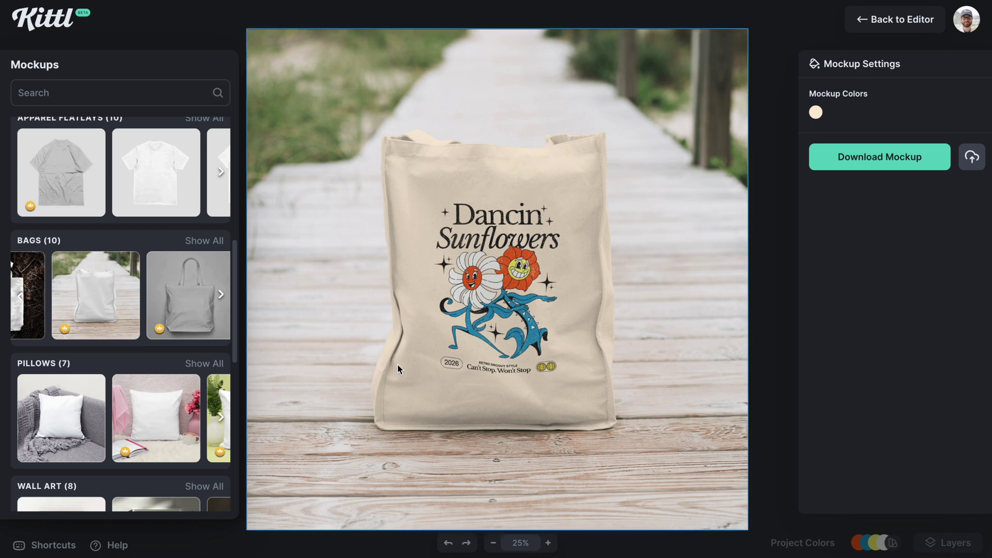
Load the hand-held framed poster mockup and enlarge the design to fill the frame.
scroll(144, 352, down, 3)
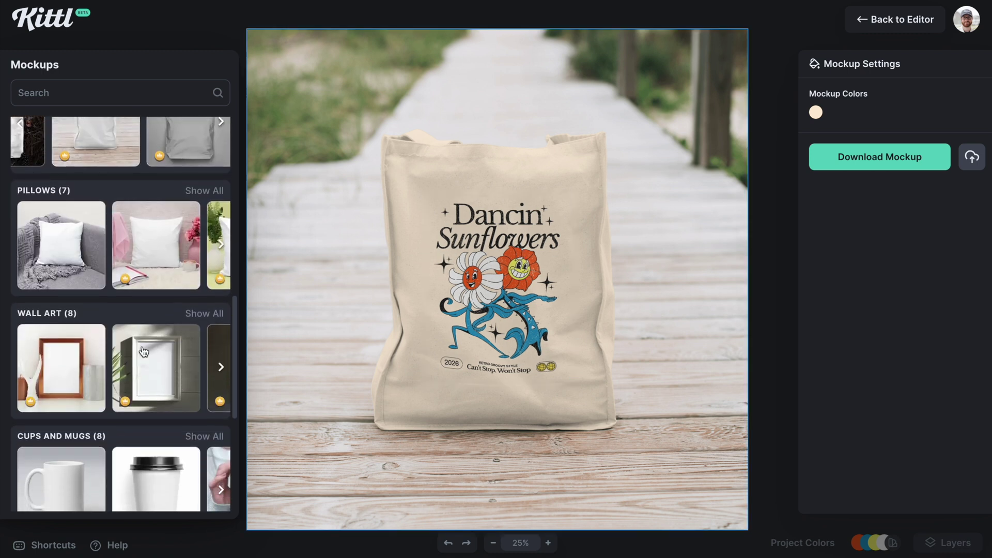
scroll(143, 352, down, 2)
scroll(130, 303, right, 2)
scroll(131, 302, right, 3)
scroll(131, 302, right, 10)
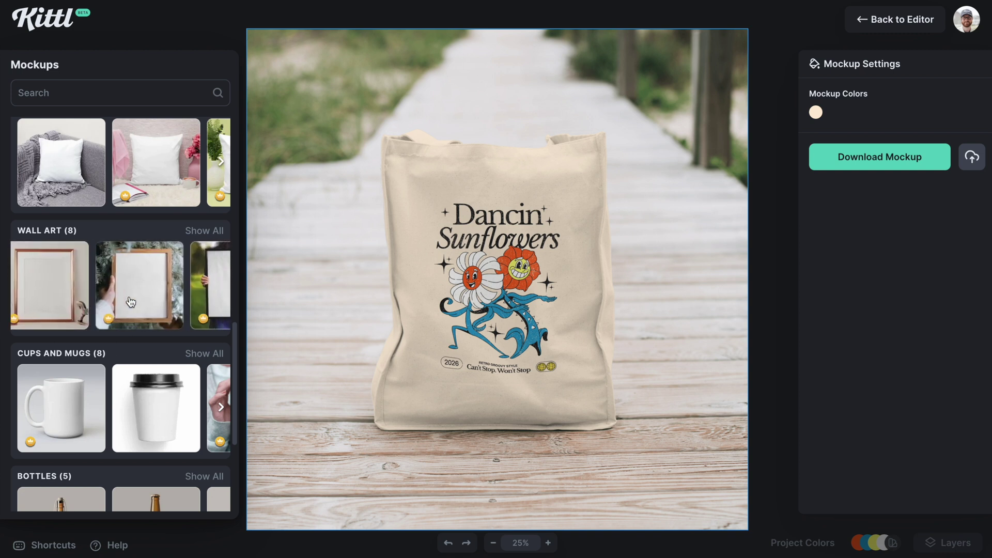
scroll(130, 302, right, 10)
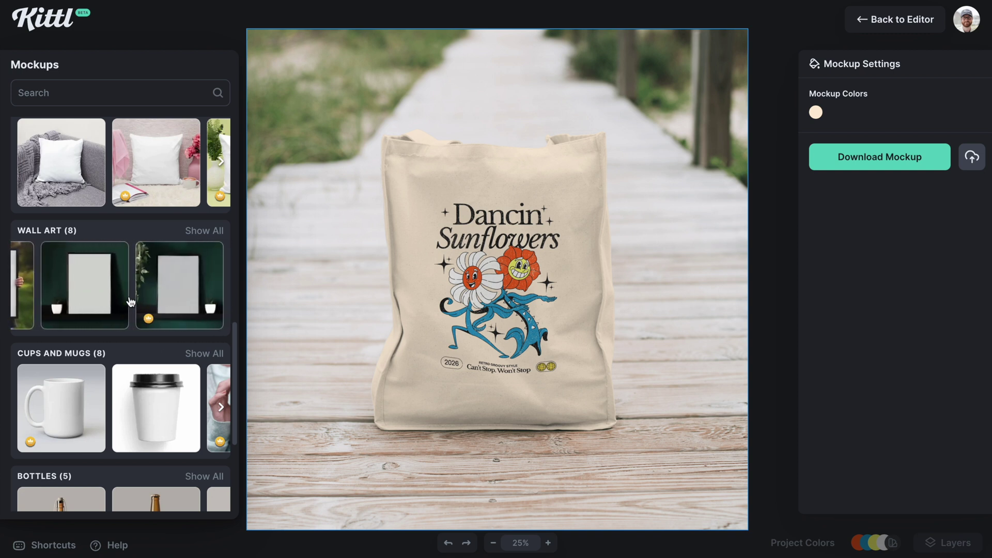
scroll(129, 297, right, 5)
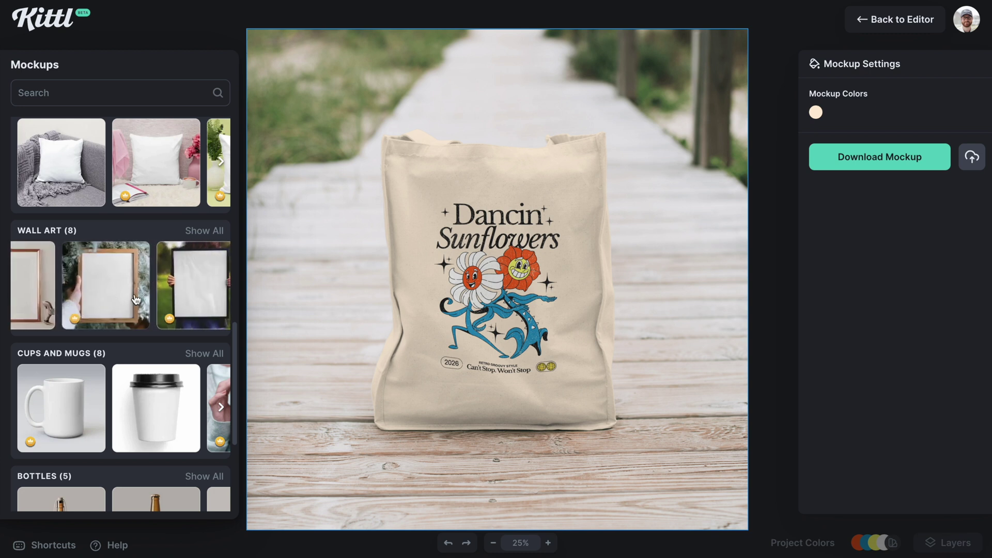
click(129, 297)
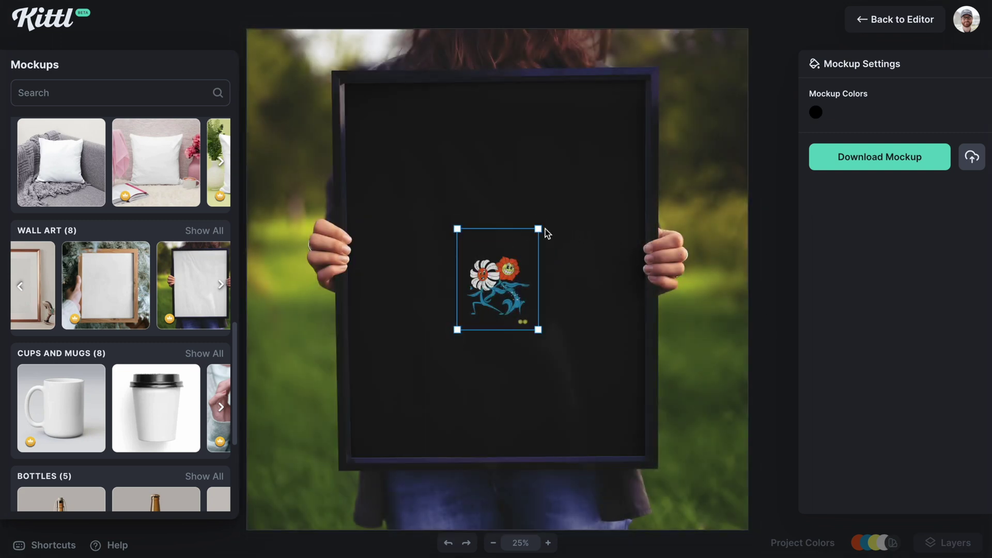
drag(553, 222, 618, 142)
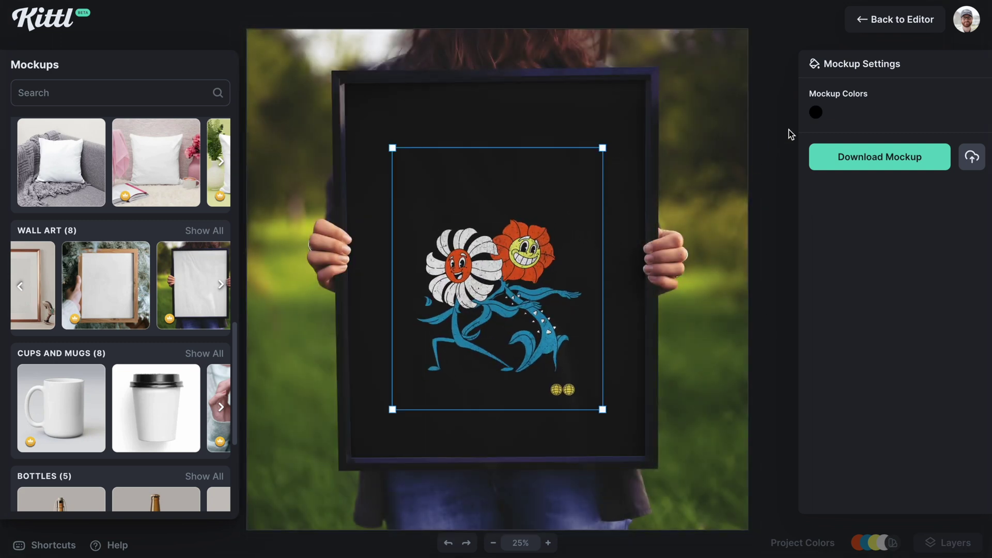
Set the poster colour to light pink (f5c9db).
click(816, 113)
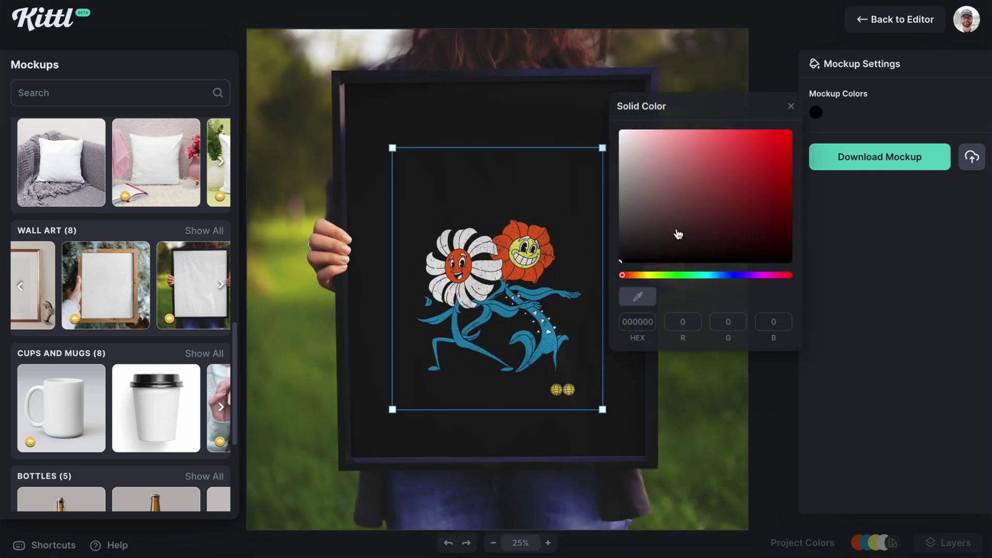
click(641, 276)
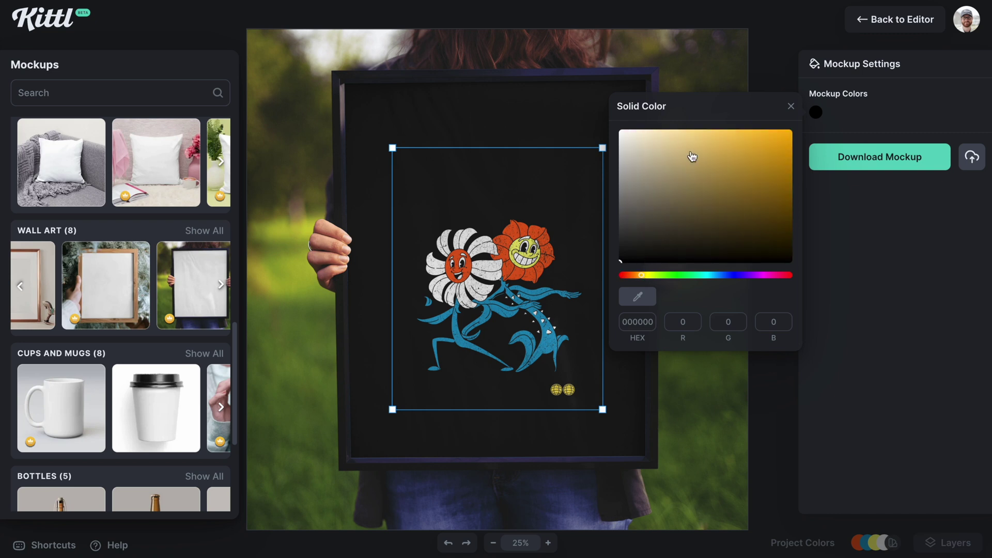
click(661, 157)
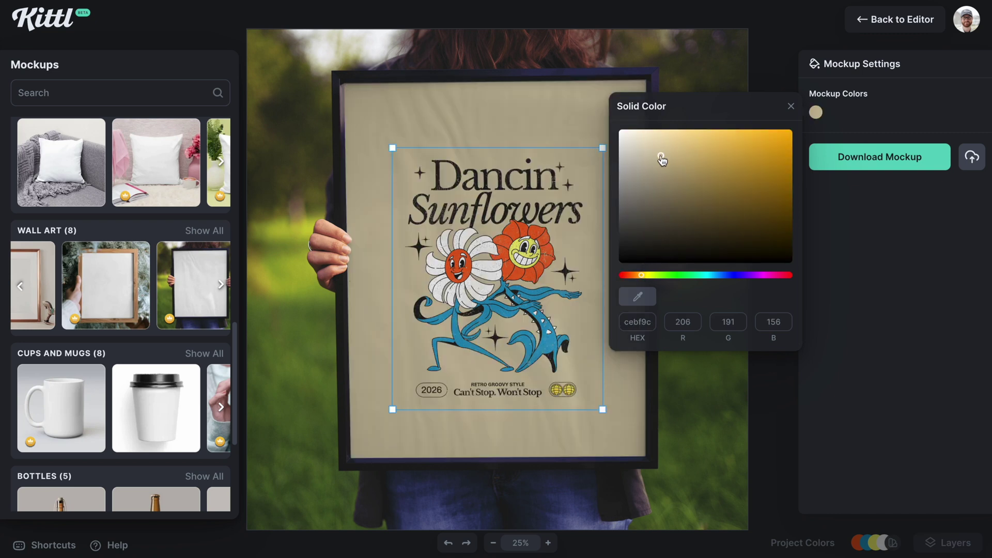
click(778, 276)
drag(661, 154, 652, 138)
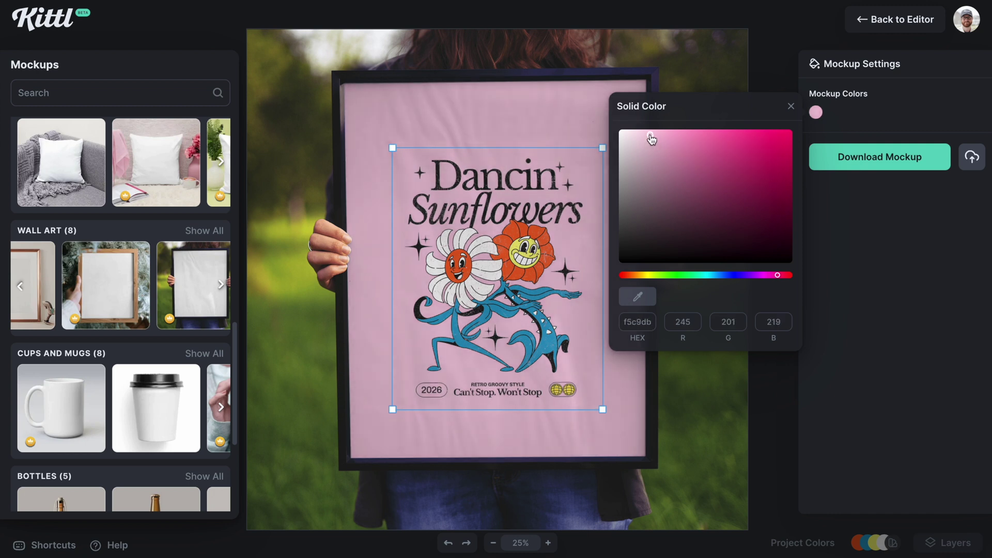
Nudge the artwork up and left and scale it up slightly to center it on the poster.
drag(551, 258, 550, 251)
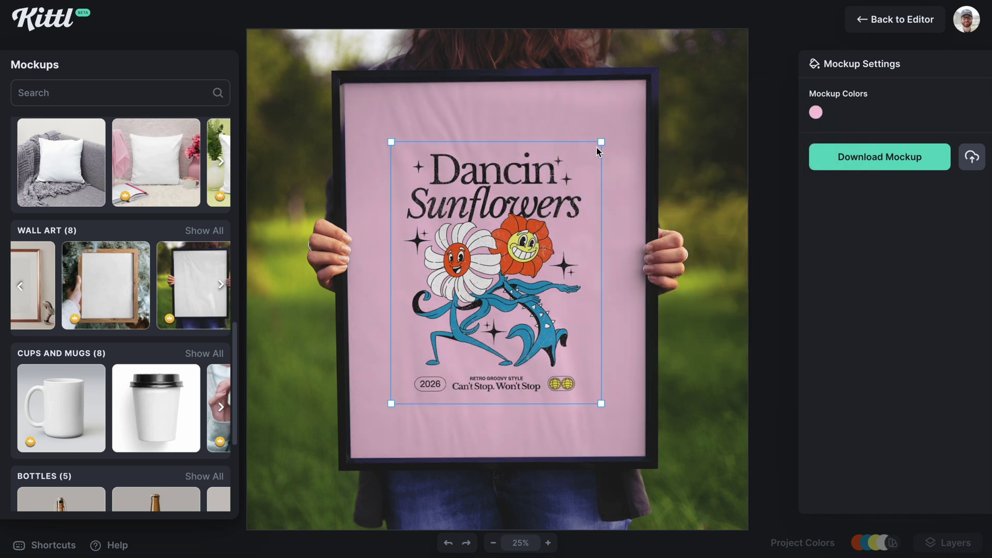
drag(602, 142, 616, 127)
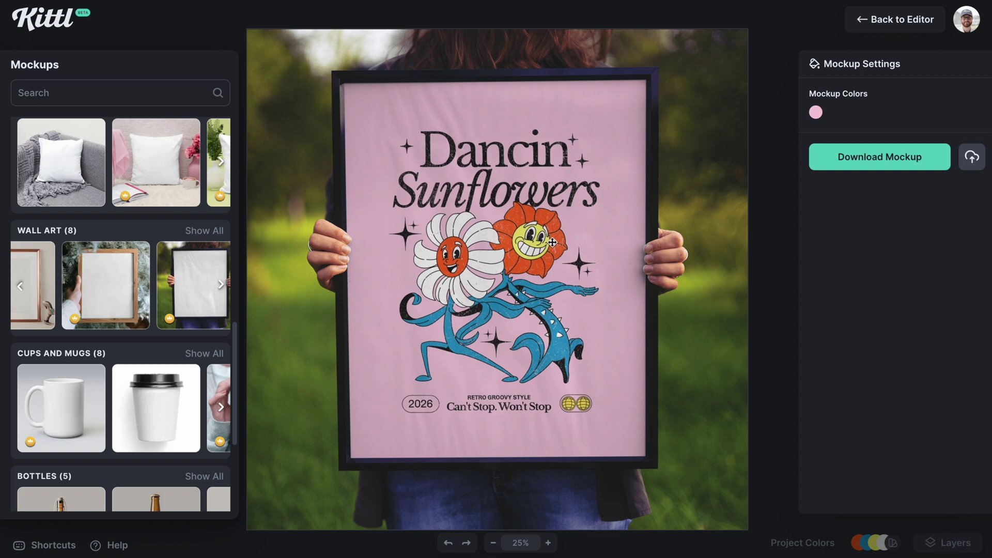
drag(551, 242, 550, 242)
click(692, 363)
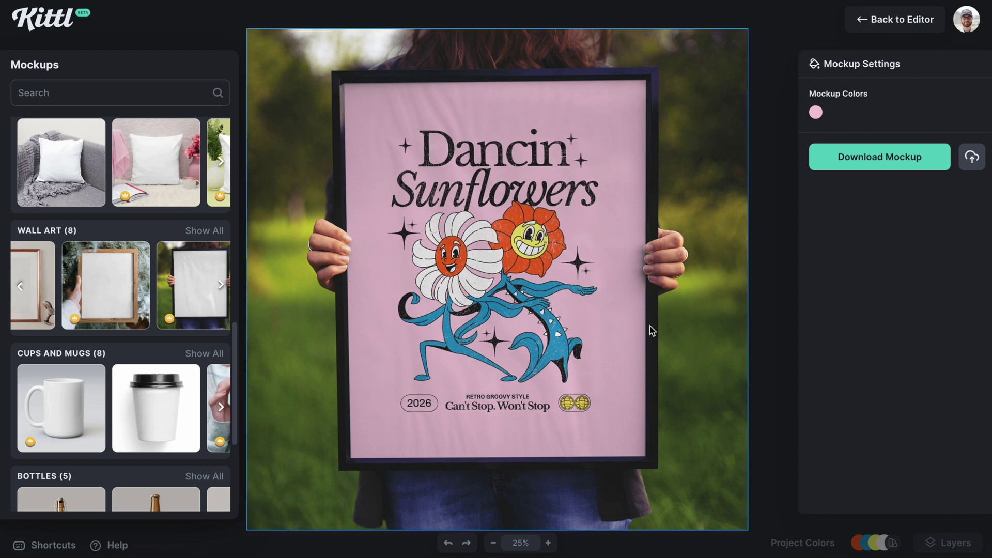
Download the pink framed-poster mockup of Dancin' Sunflowers as artboard.jpg.
scroll(108, 387, down, 6)
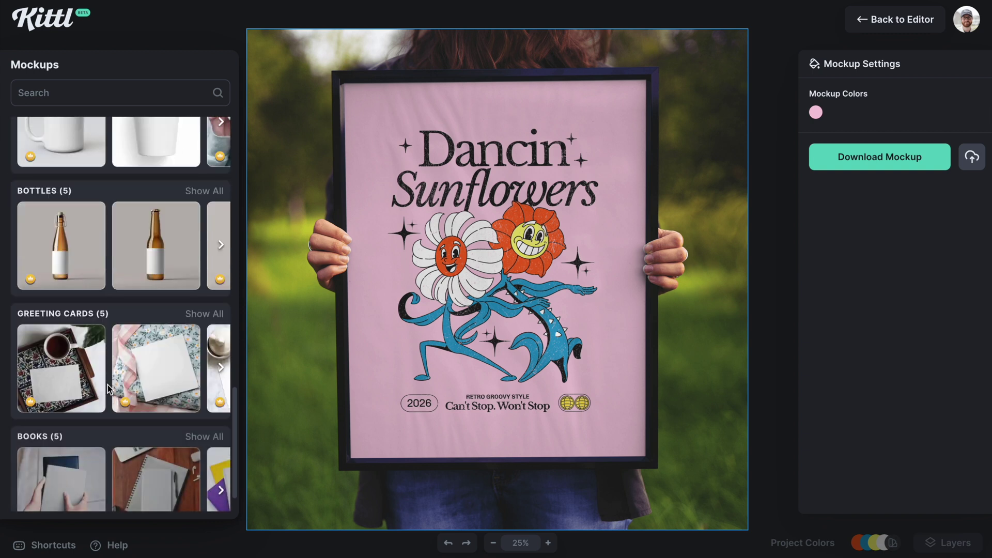
scroll(139, 466, right, 5)
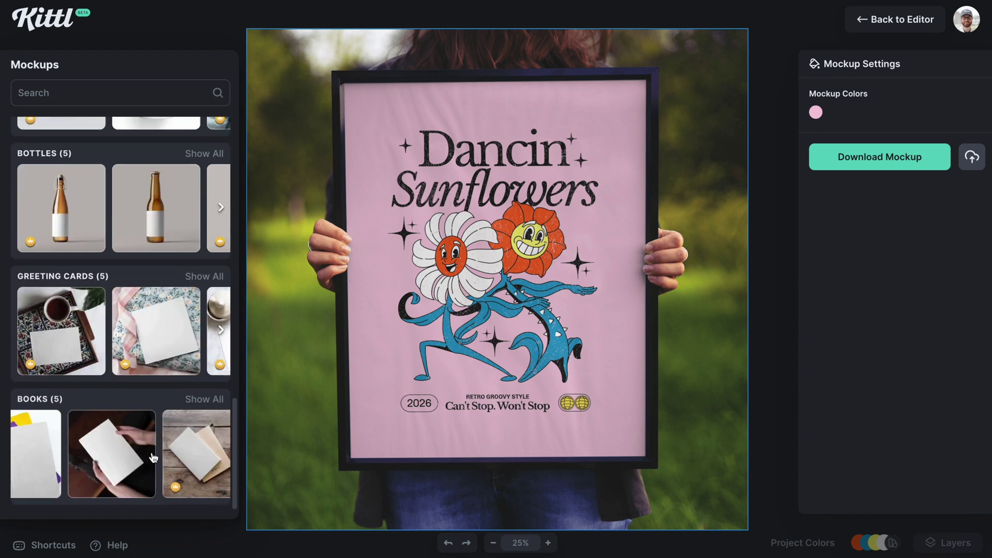
scroll(153, 458, left, 5)
scroll(161, 414, up, 20)
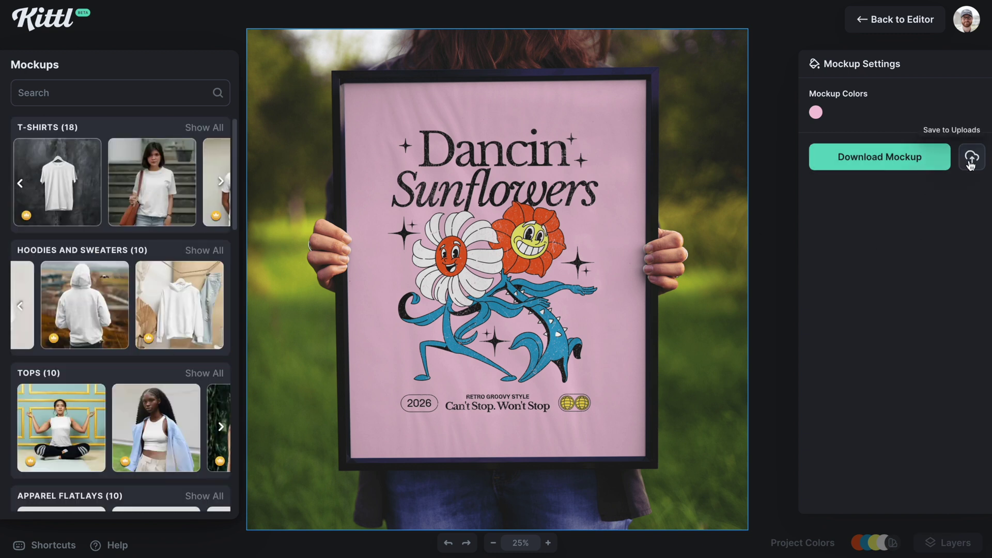
click(907, 165)
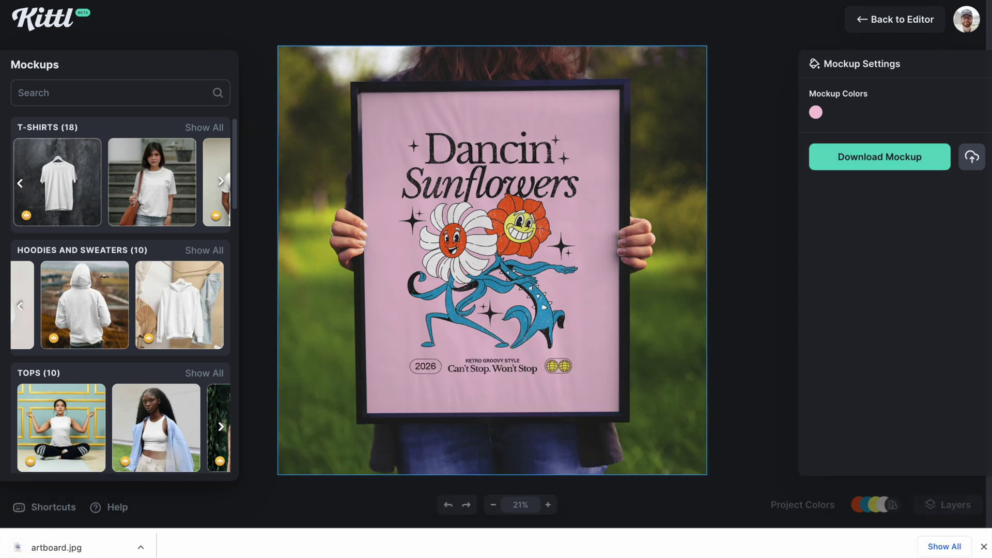
Dismiss the download bar, close the artboard.jpg preview, and go back to the Dancin Sunflowers editor.
click(984, 546)
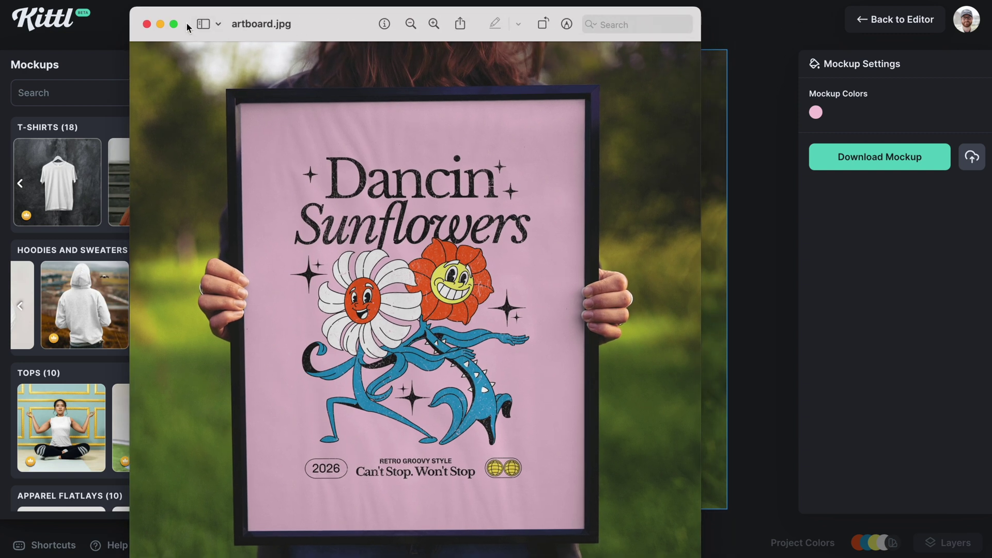
click(146, 24)
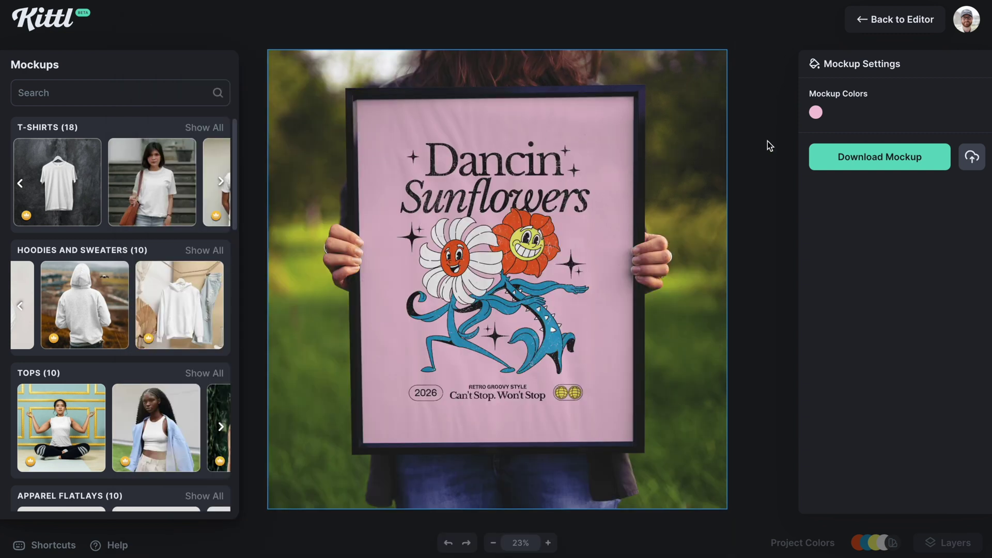
click(884, 22)
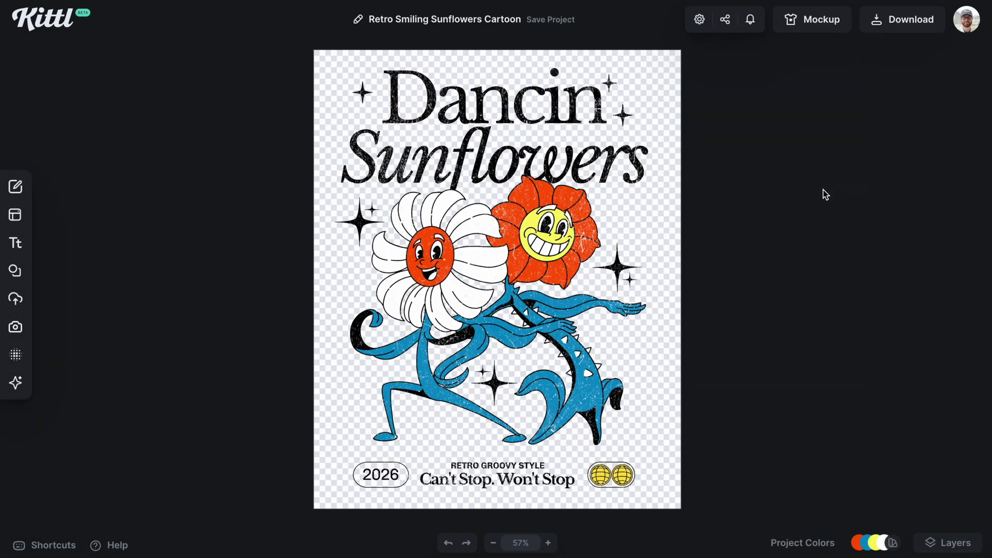